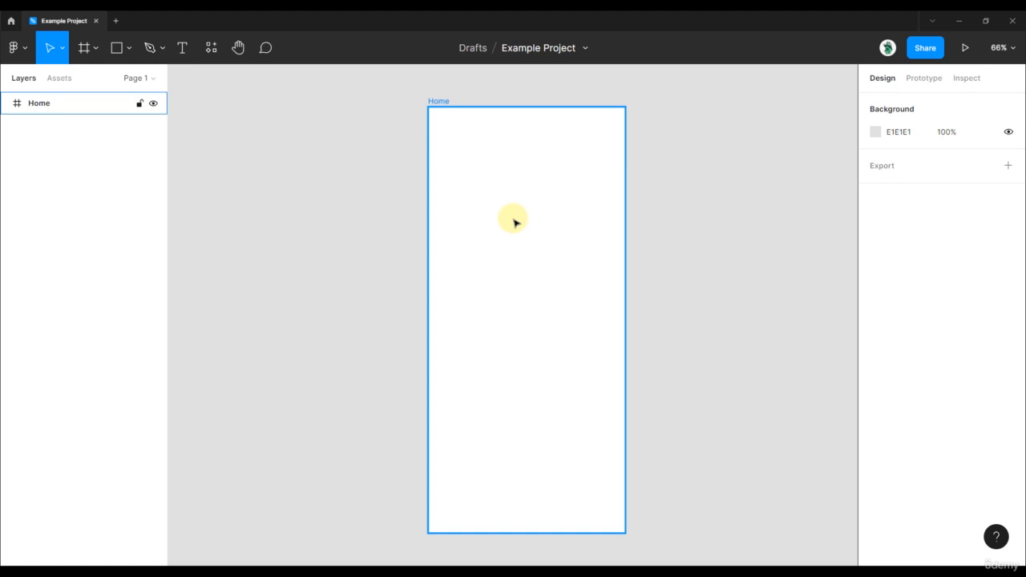
# Step: Draw a full-width rectangle, 428 wide, along the top edge of the Home frame and set its height to 64
pyautogui.click(386, 118)
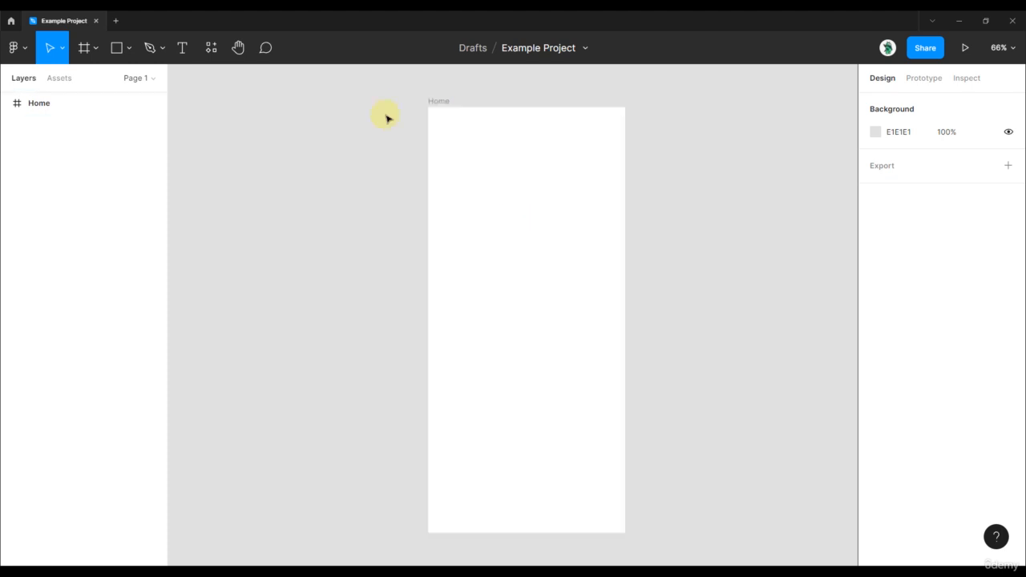
pyautogui.click(447, 102)
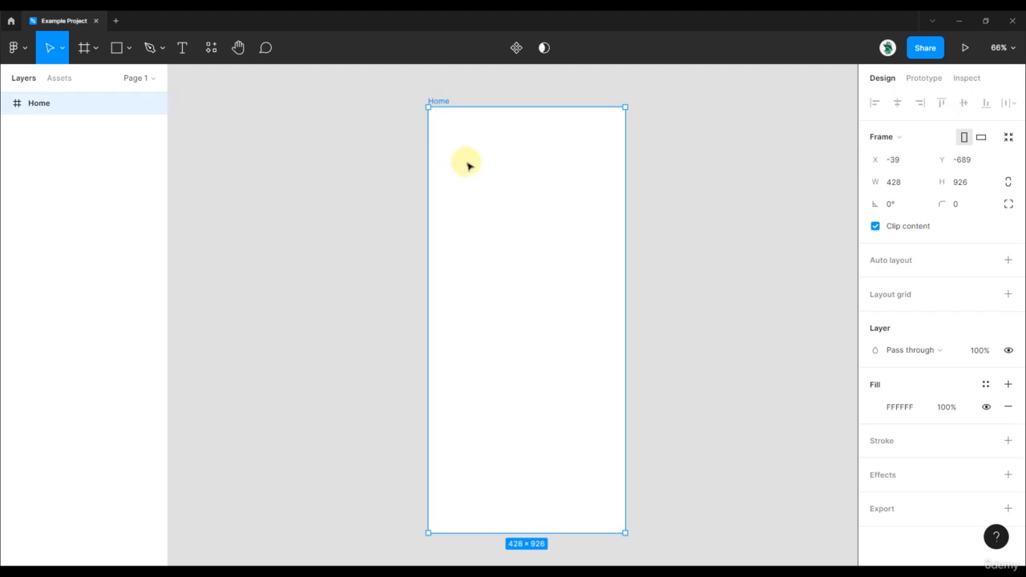
pyautogui.click(682, 176)
pyautogui.scroll(3, 556, 91)
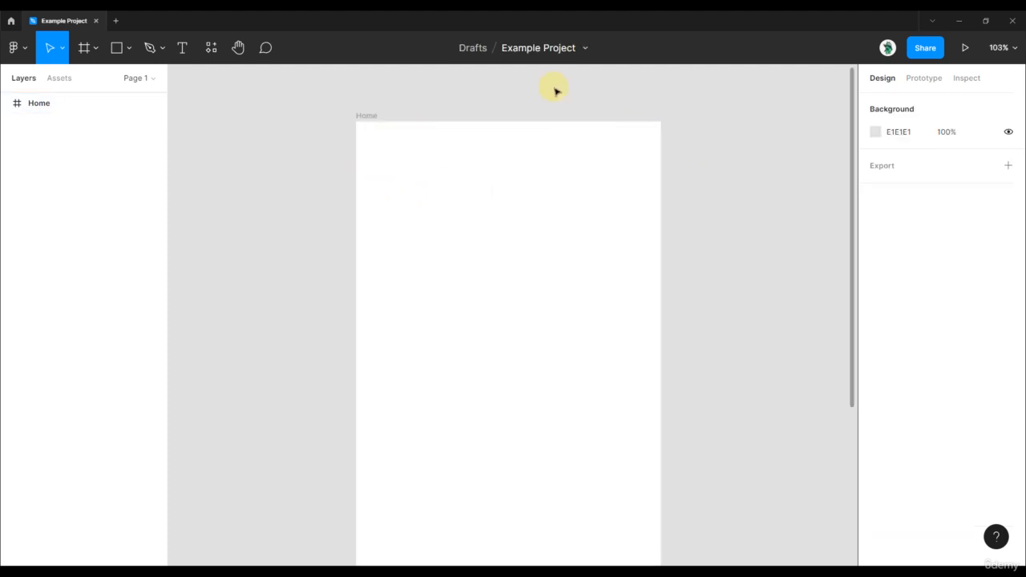
pyautogui.press('r')
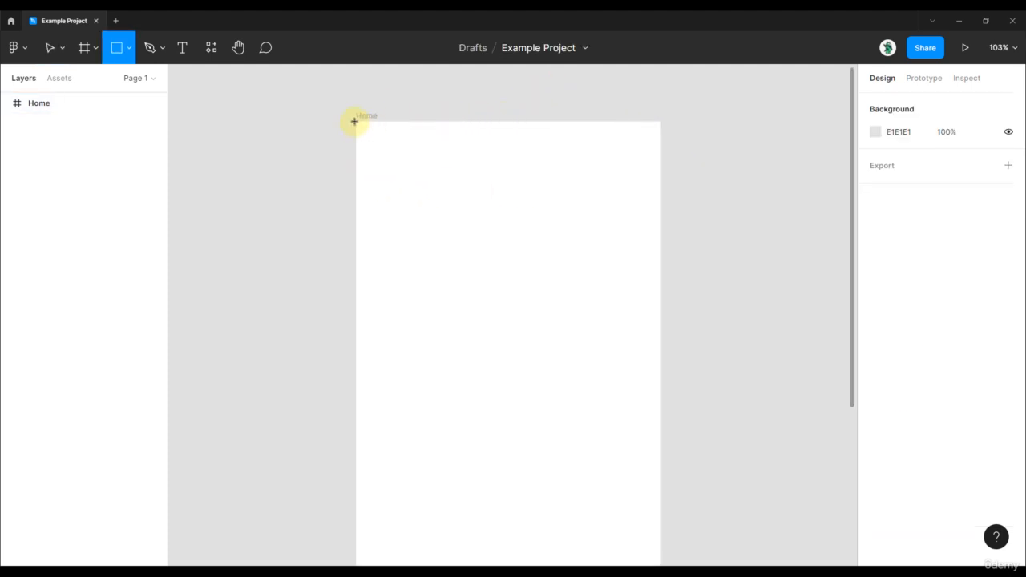
pyautogui.moveTo(354, 121)
pyautogui.mouseDown()
pyautogui.moveTo(579, 183)
pyautogui.moveTo(661, 169)
pyautogui.mouseUp()
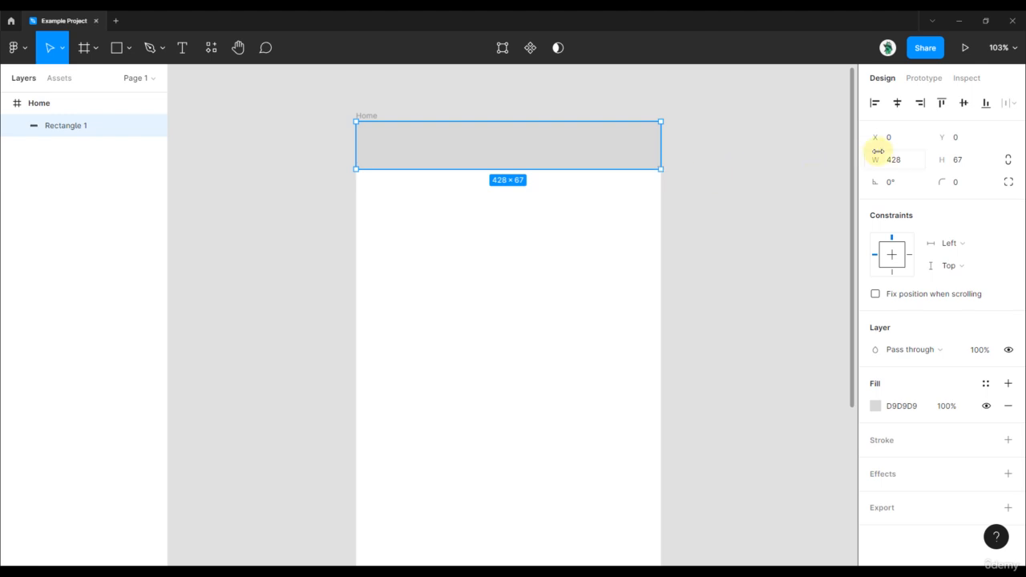
pyautogui.click(961, 165)
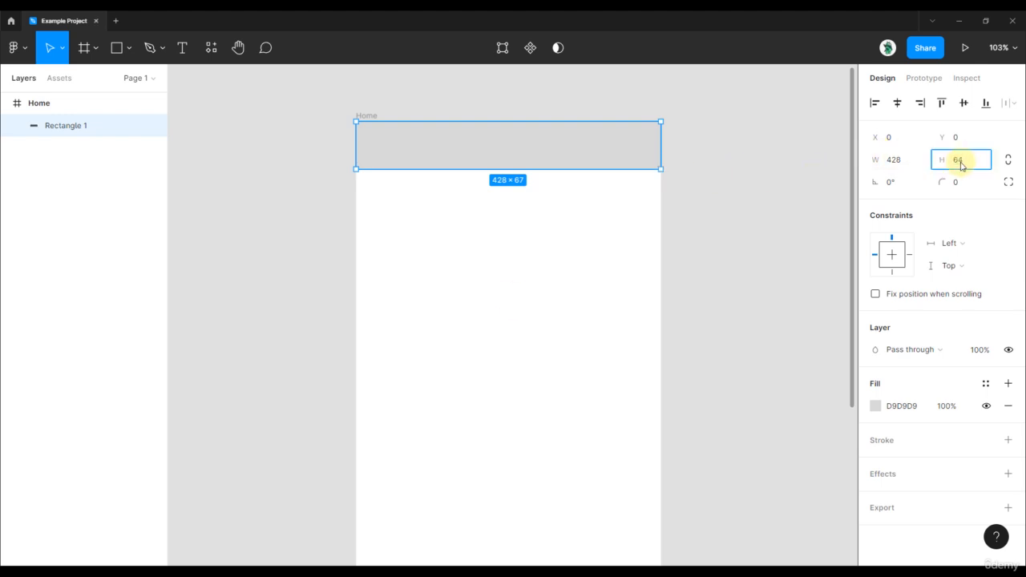
pyautogui.press('Return')
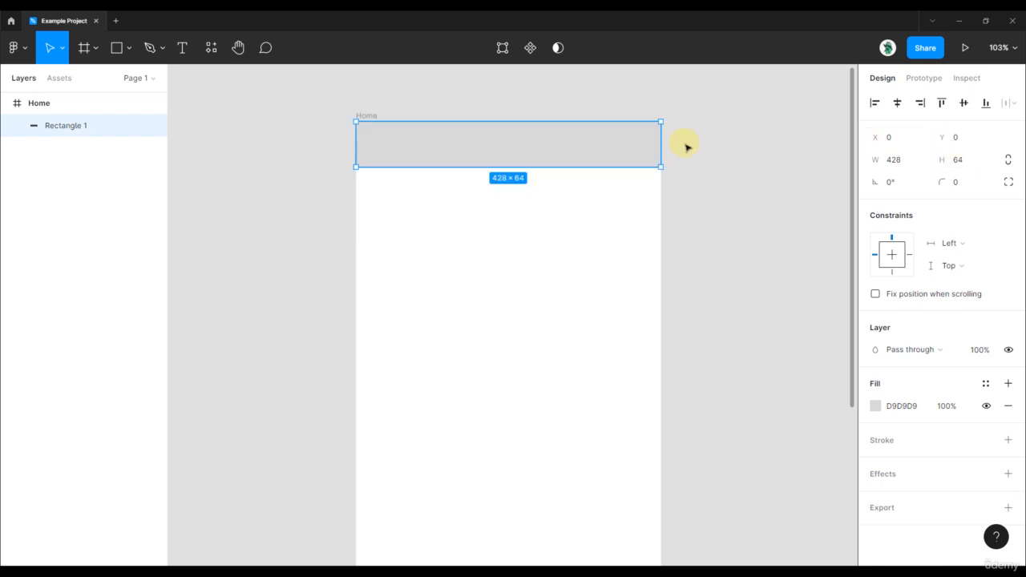
# Step: Change the rectangle's fill to the solid blue-violet 552BFF
pyautogui.click(876, 406)
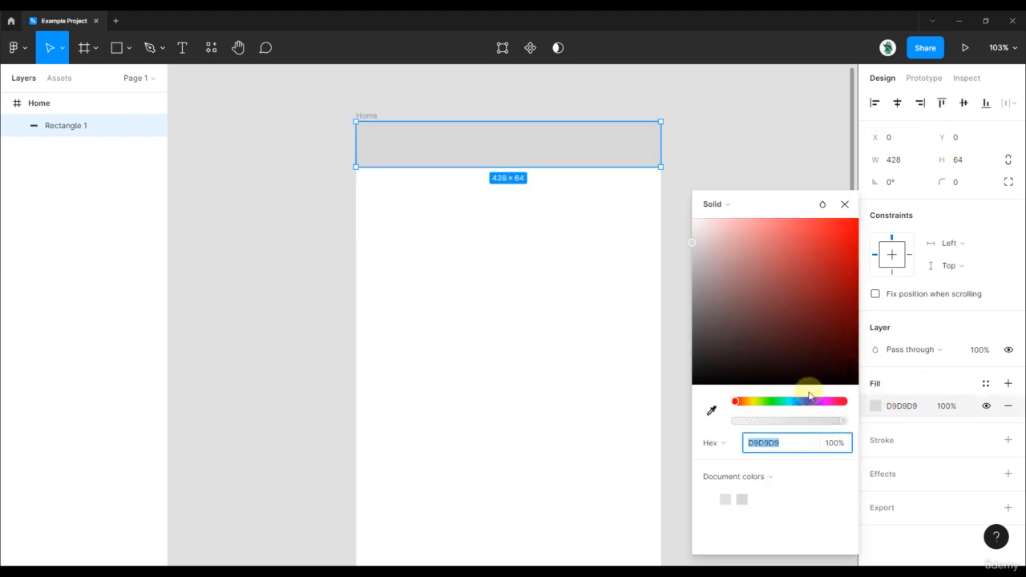
pyautogui.moveTo(801, 401); pyautogui.dragTo(812, 407)
pyautogui.click(830, 220)
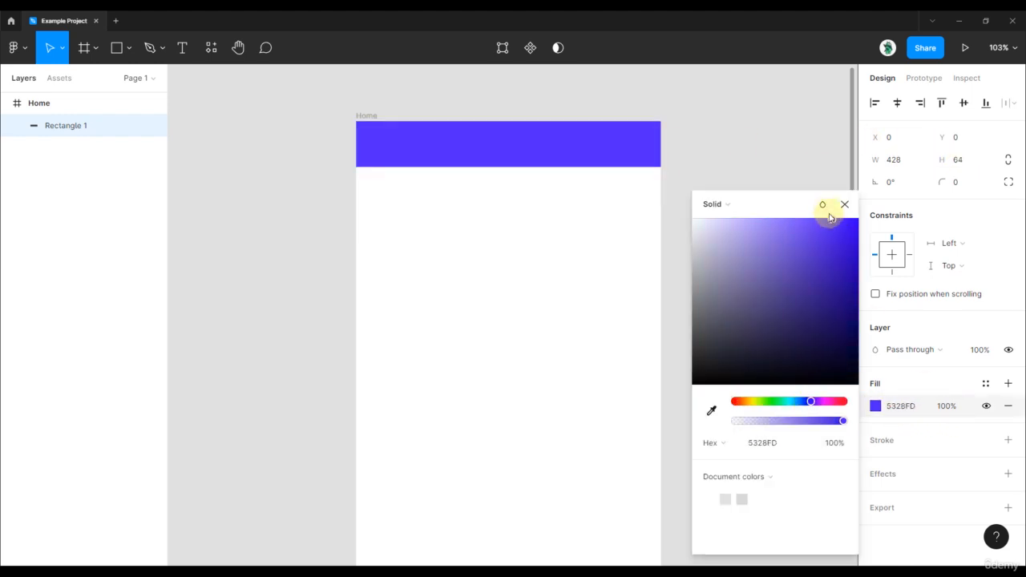
pyautogui.click(776, 151)
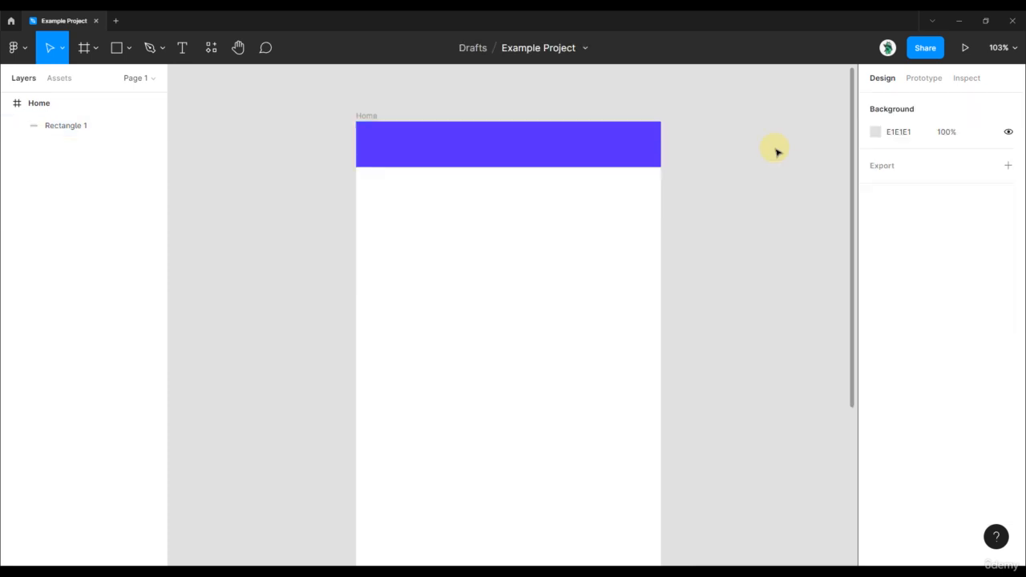
# Step: Narrow the rectangle to about 324 × 64 and place it inside the Home frame at about X 52, Y 35
pyautogui.scroll(-3, 777, 152)
pyautogui.click(488, 130)
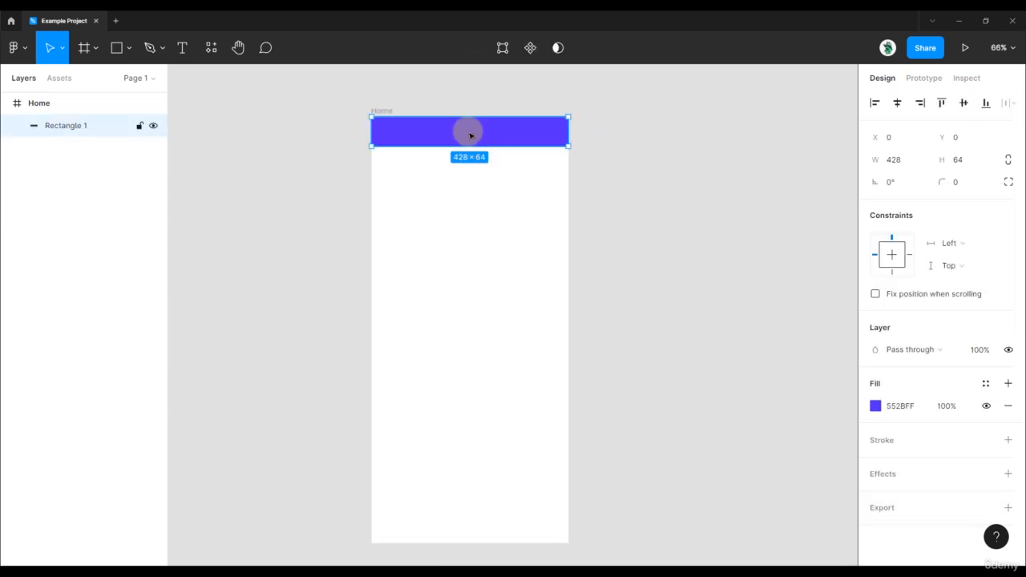
pyautogui.scroll(2, 471, 130)
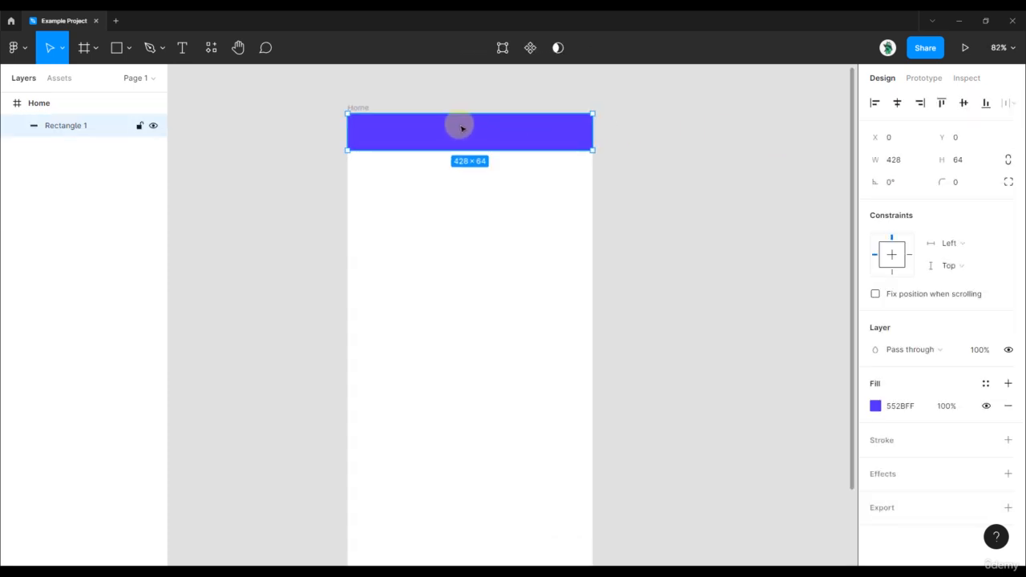
pyautogui.scroll(3, 468, 128)
pyautogui.moveTo(668, 133); pyautogui.dragTo(518, 165)
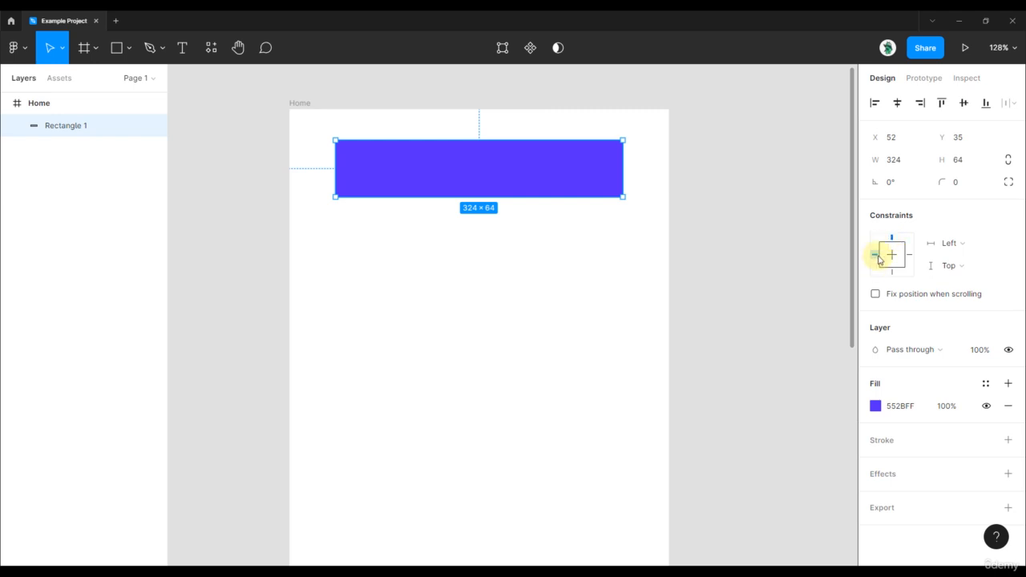
# Step: Review the horizontal and vertical constraint options available for the rectangle without changing them
pyautogui.click(975, 247)
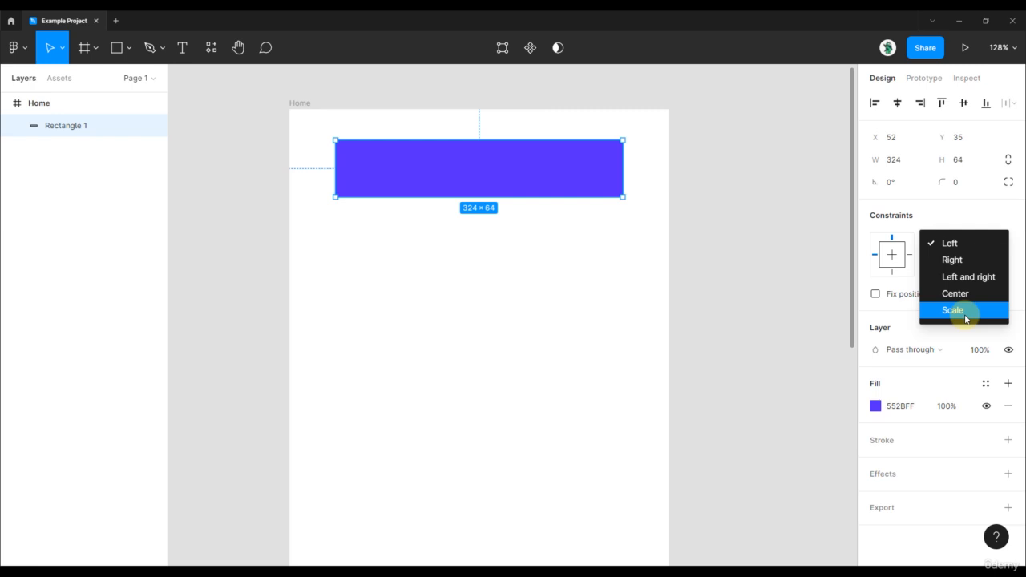
pyautogui.click(972, 241)
pyautogui.click(966, 265)
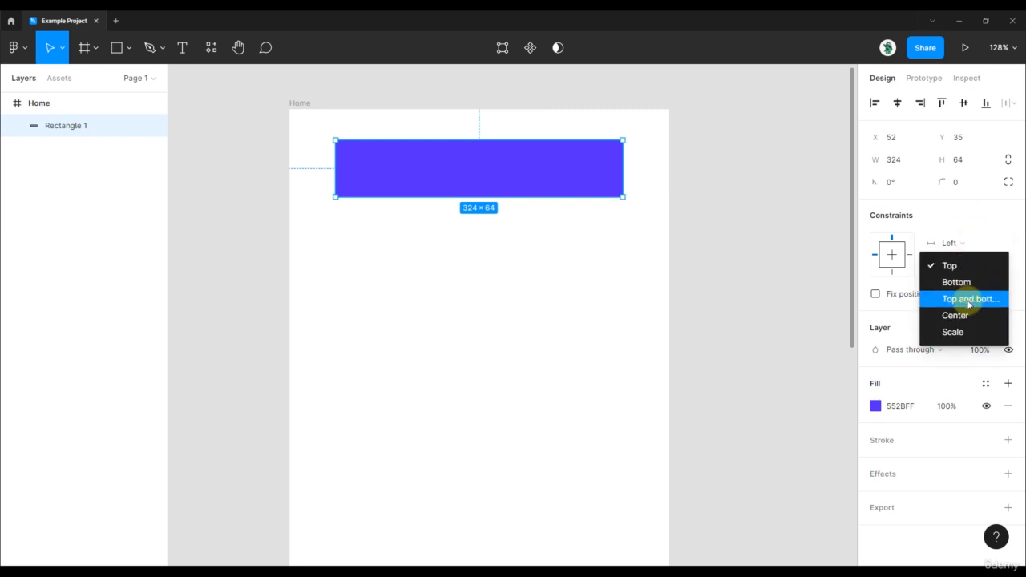
pyautogui.click(990, 230)
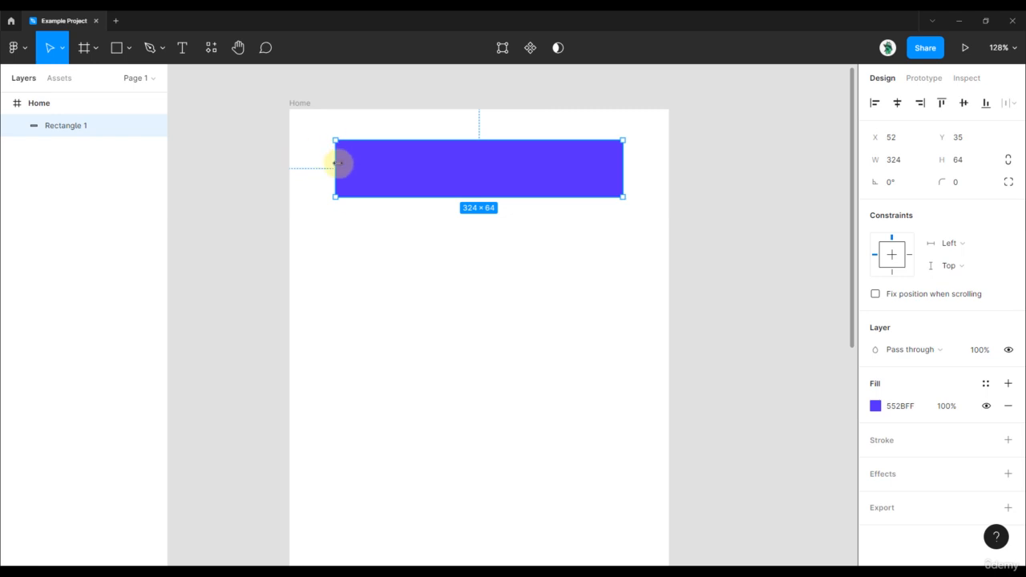
# Step: Try resizing the Home frame from its lower corner to test the rectangle's Left and Top constraints
pyautogui.scroll(-5, 454, 178)
pyautogui.click(617, 196)
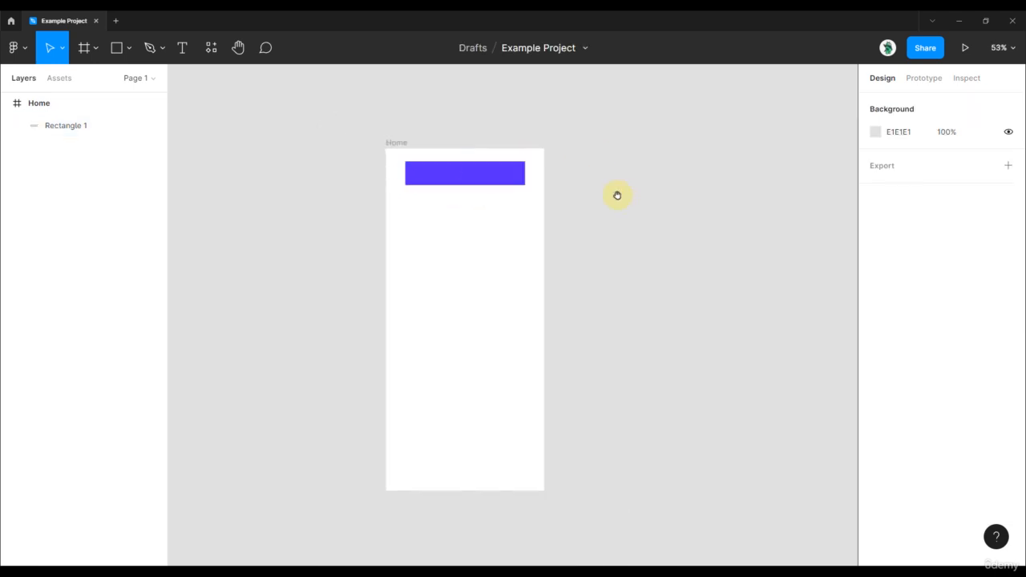
pyautogui.moveTo(617, 195); pyautogui.dragTo(619, 164)
pyautogui.click(417, 107)
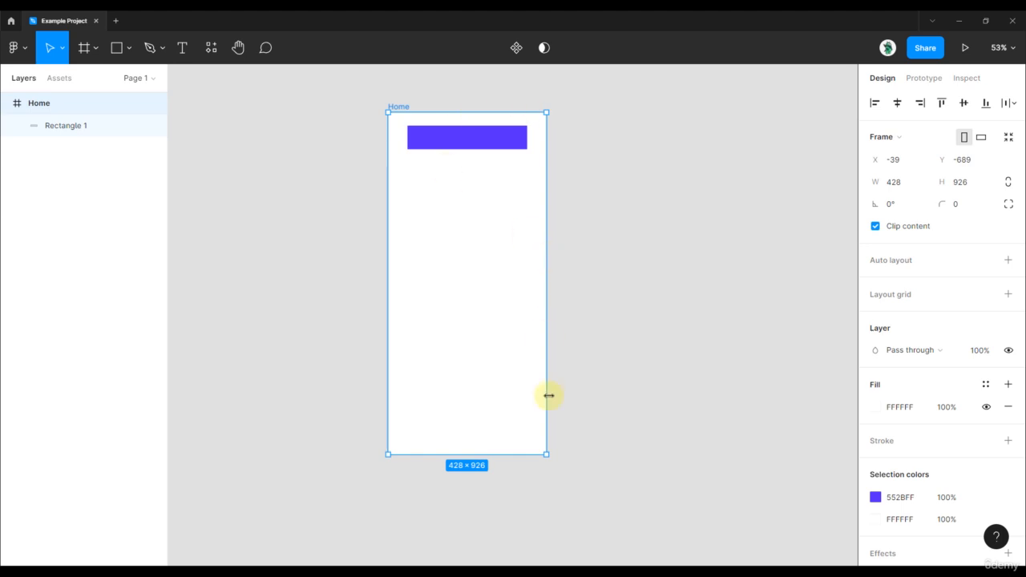
pyautogui.moveTo(614, 431); pyautogui.dragTo(610, 411)
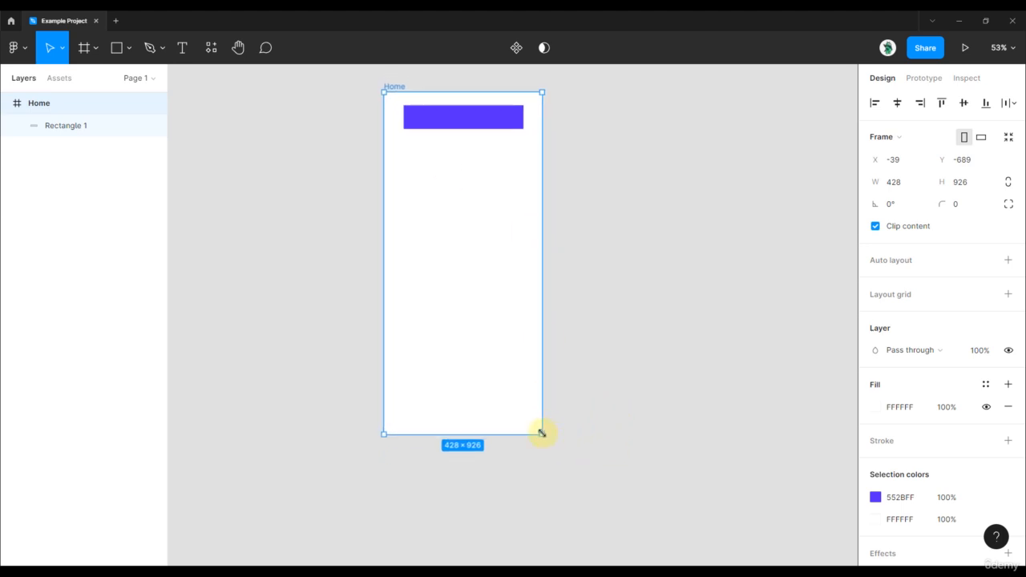
pyautogui.moveTo(541, 432); pyautogui.dragTo(575, 435)
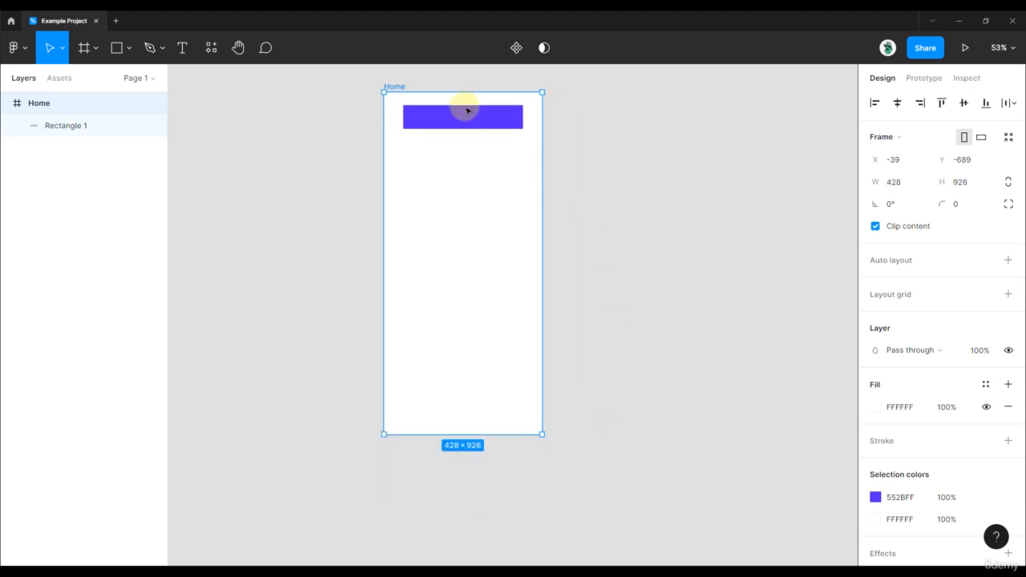
# Step: Set the rectangle's horizontal constraint to Left and right
pyautogui.scroll(3, 451, 80)
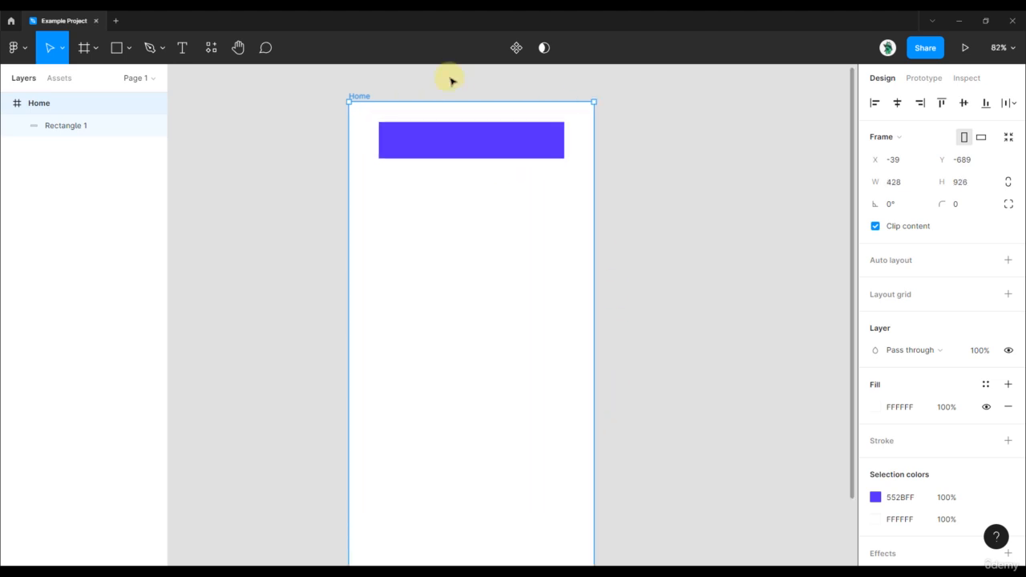
pyautogui.scroll(3, 452, 80)
pyautogui.click(454, 172)
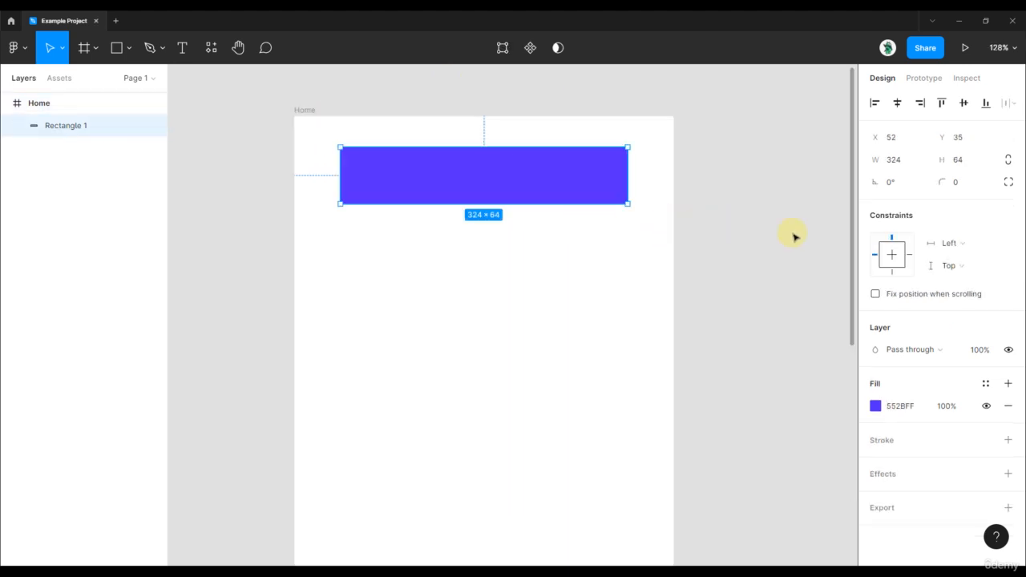
pyautogui.click(972, 244)
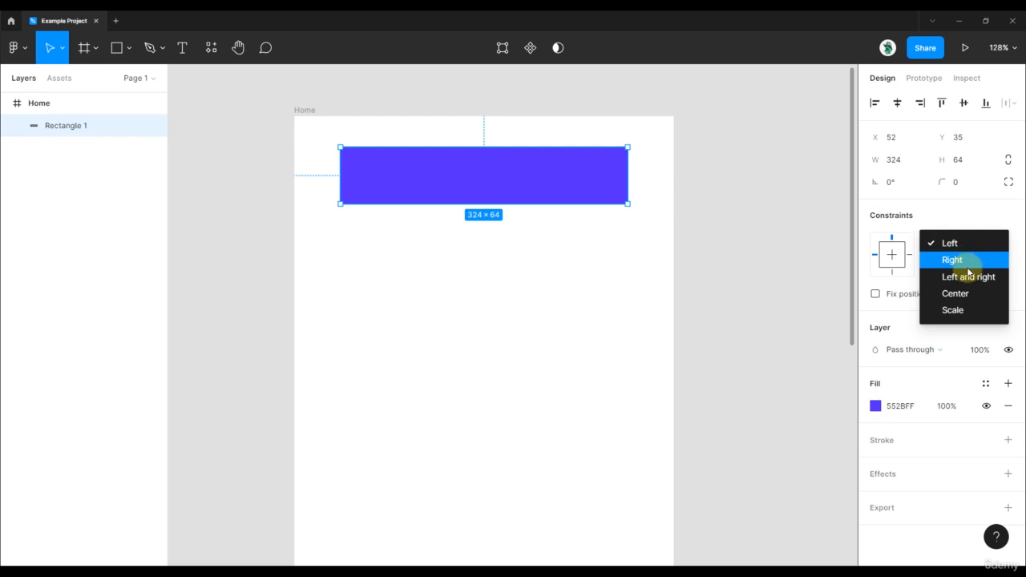
pyautogui.click(960, 279)
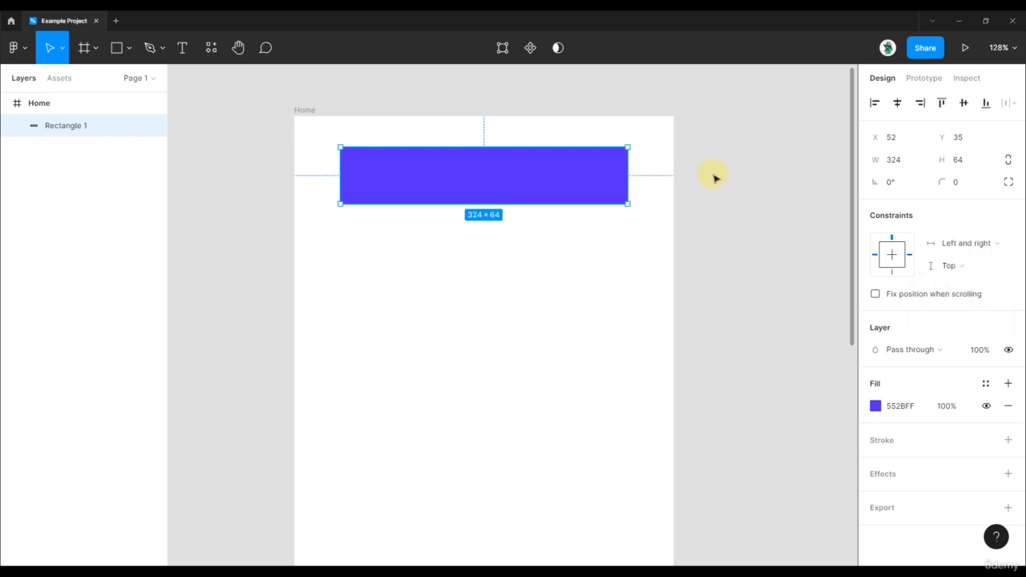
# Step: Shrink the Home frame from its lower corner to about 308 × 666 to test the Left and right constraint
pyautogui.scroll(-5, 716, 178)
pyautogui.click(739, 227)
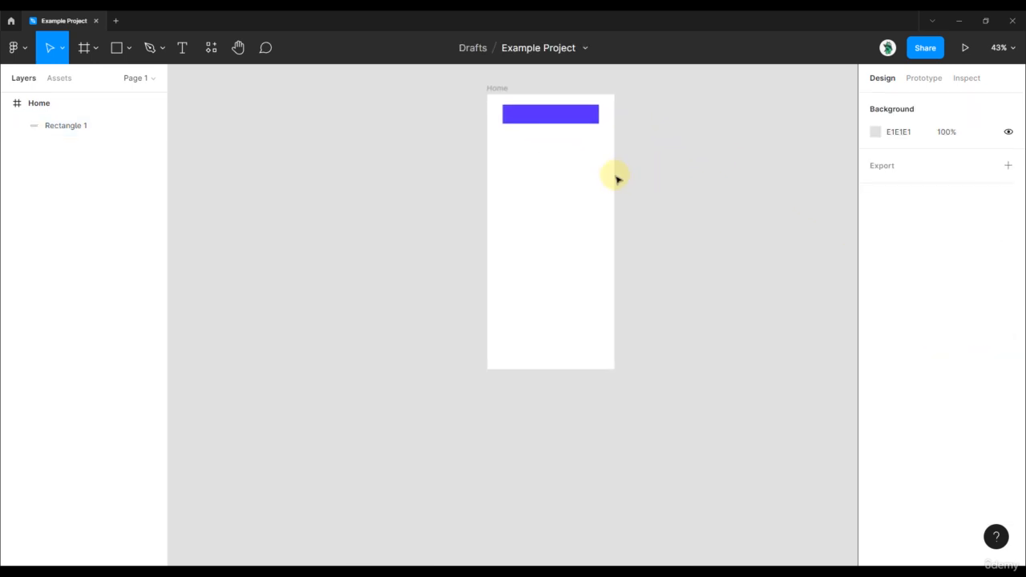
pyautogui.click(496, 89)
pyautogui.moveTo(672, 160); pyautogui.dragTo(650, 174)
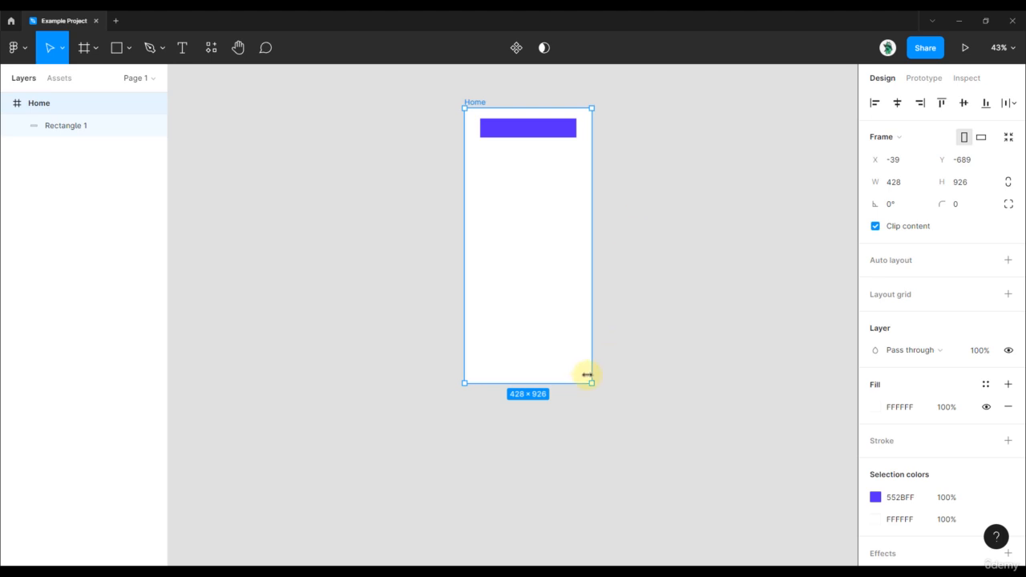
pyautogui.moveTo(591, 383); pyautogui.dragTo(553, 251)
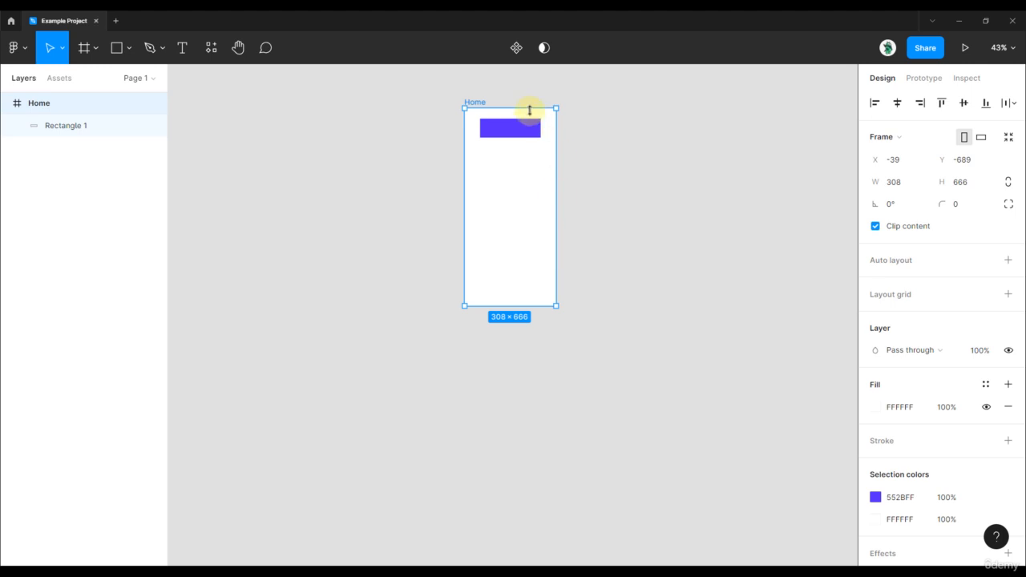
# Step: Cycle the rectangle's horizontal constraint through Left and Right, finishing on Left and right
pyautogui.scroll(5, 529, 108)
pyautogui.click(527, 154)
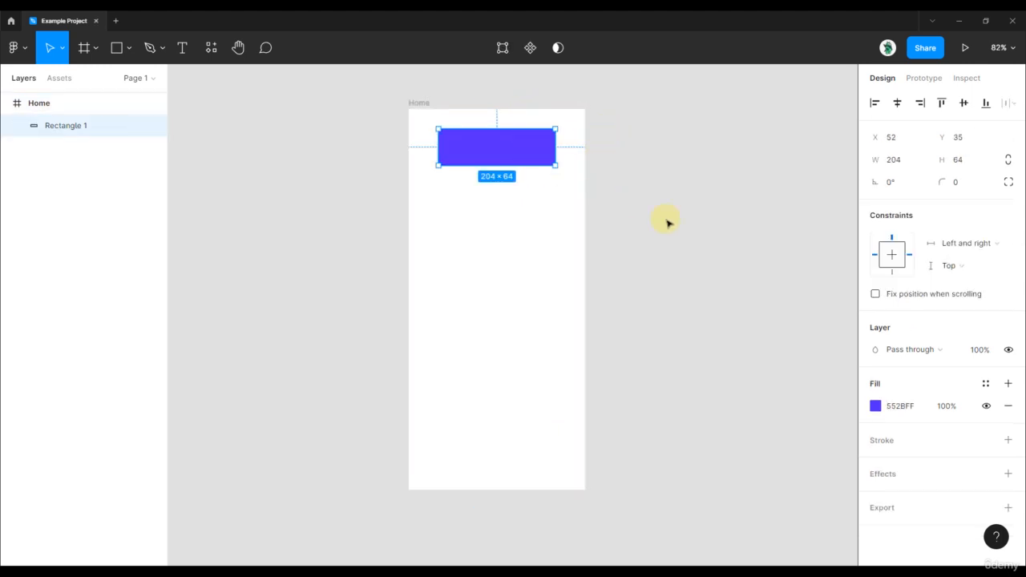
pyautogui.click(968, 243)
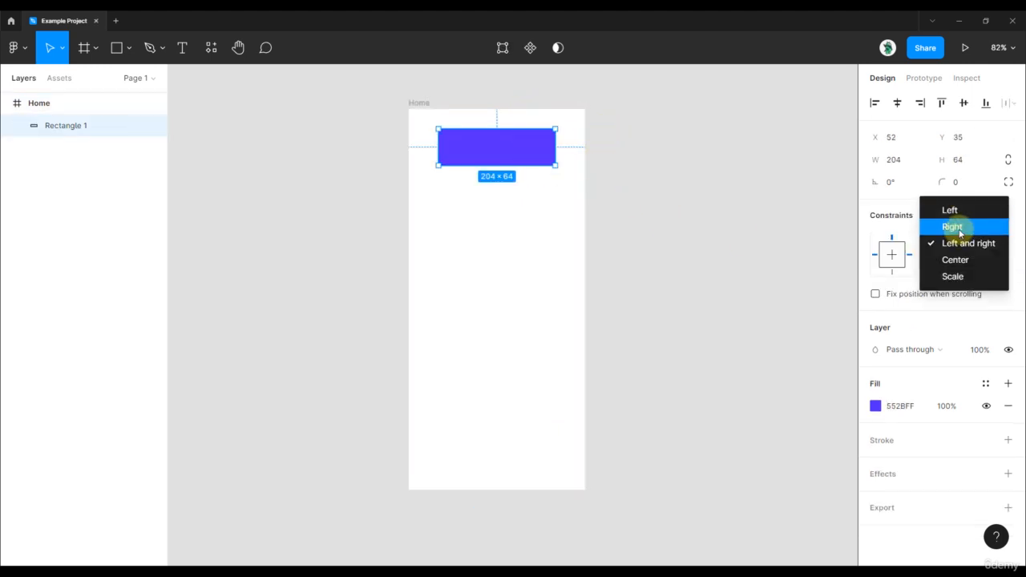
pyautogui.click(959, 212)
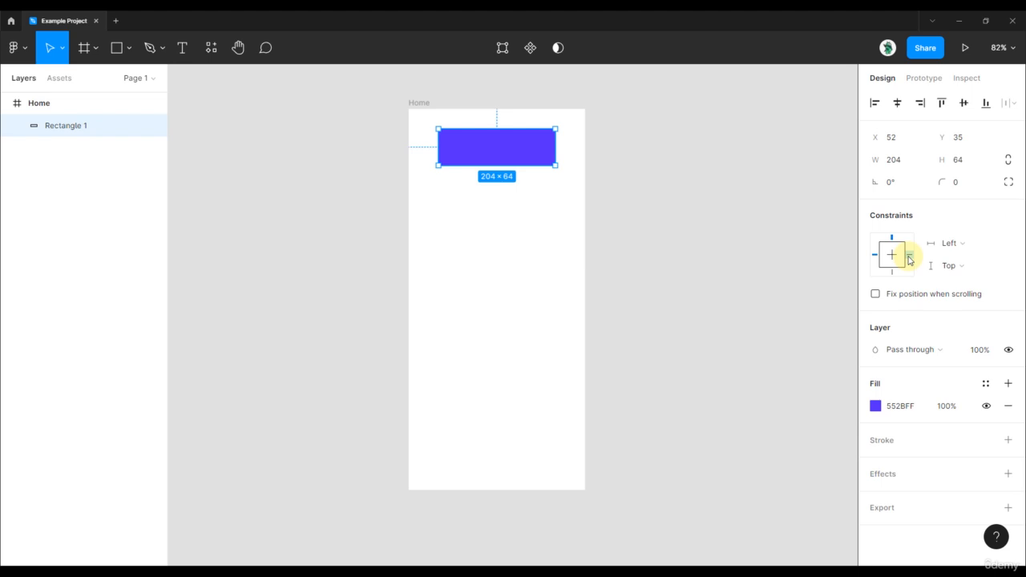
pyautogui.click(909, 257)
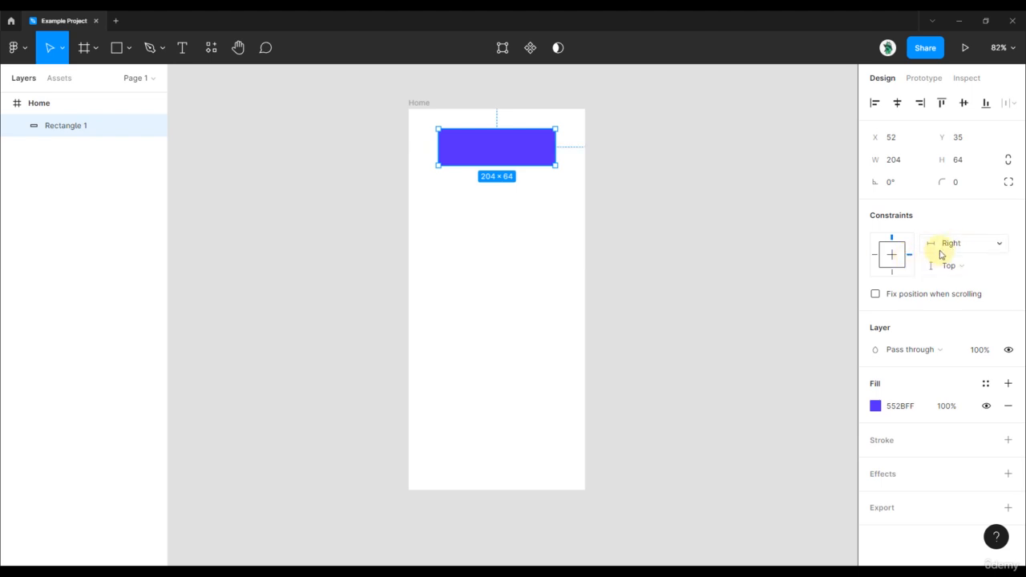
pyautogui.keyDown('shift'); pyautogui.click(874, 255); pyautogui.keyUp('shift')
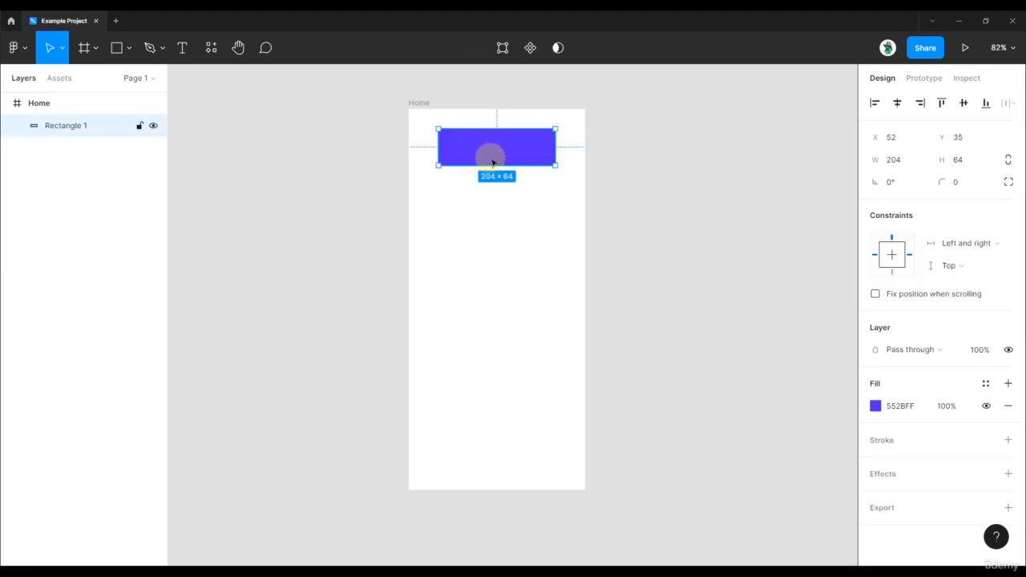
# Step: Revert the frame resize and horizontal constraint changes, and set the rectangle's vertical constraint to Top and bottom
pyautogui.click(424, 105)
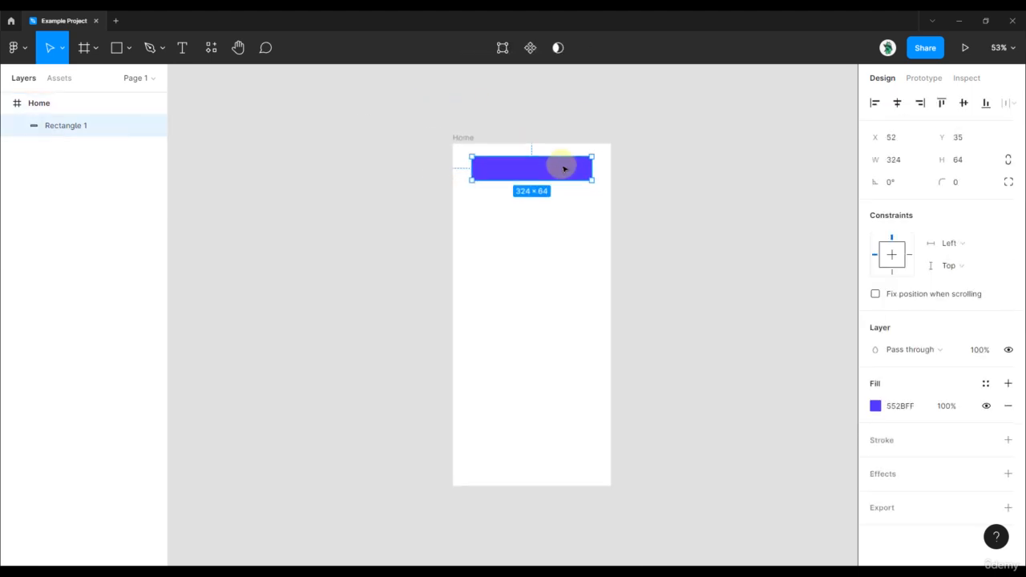
pyautogui.click(650, 182)
pyautogui.scroll(-2, 641, 194)
pyautogui.click(552, 136)
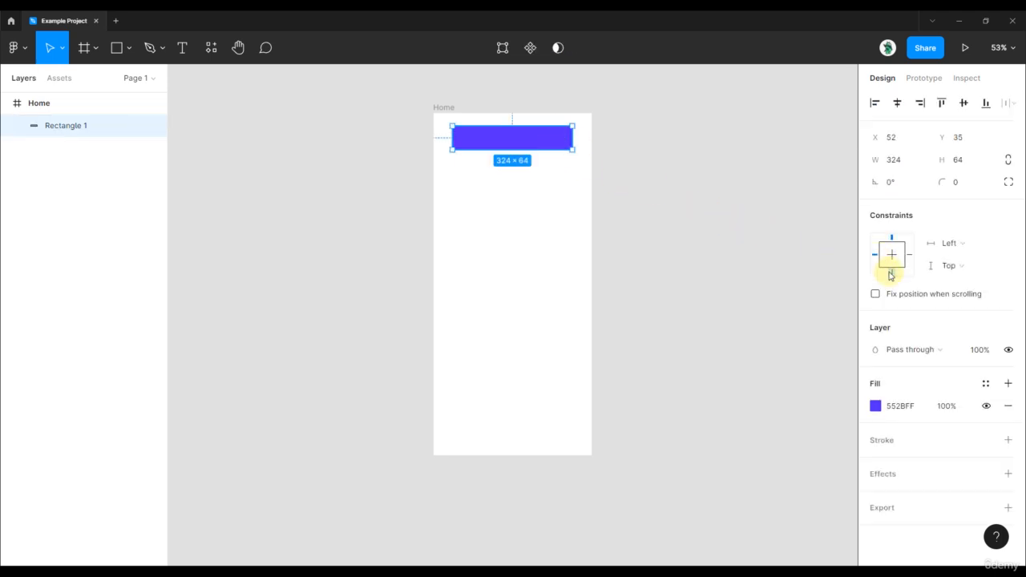
pyautogui.keyDown('shift'); pyautogui.click(890, 272); pyautogui.keyUp('shift')
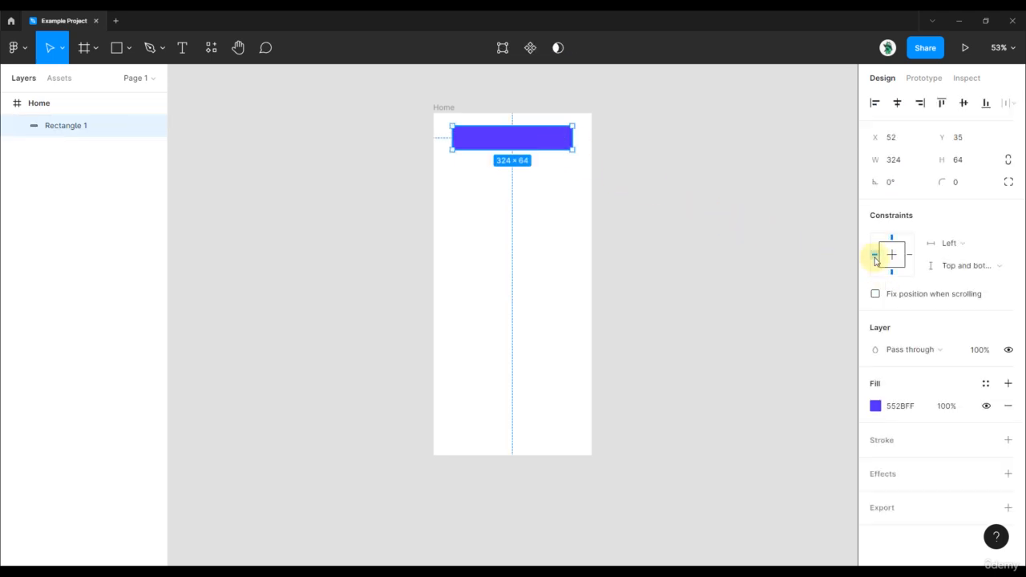
# Step: Set the rectangle's horizontal constraint to Scale and move it down to the middle of the Home frame at Y 431
pyautogui.keyDown('shift'); pyautogui.click(874, 255); pyautogui.keyUp('shift')
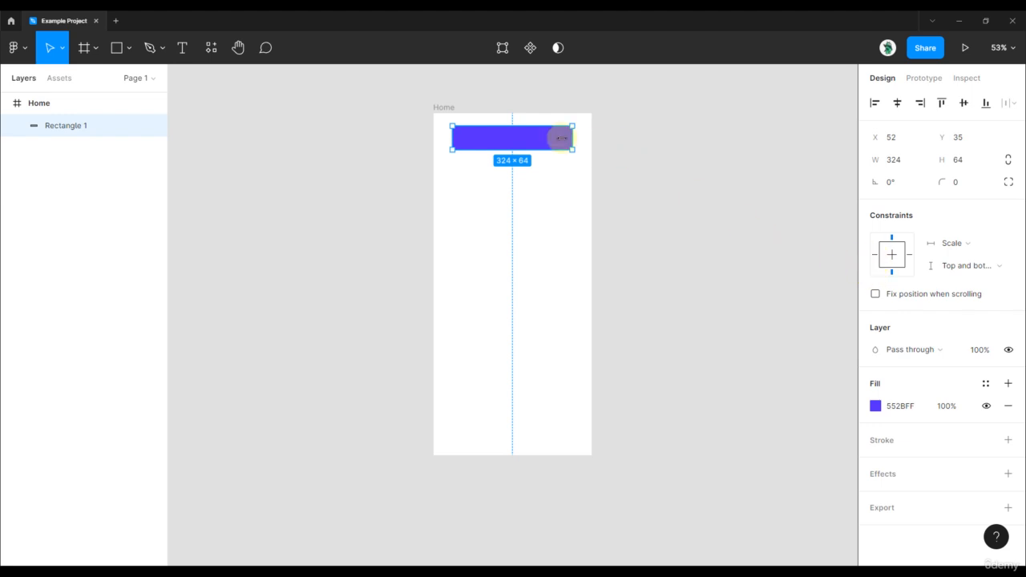
pyautogui.moveTo(529, 137); pyautogui.dragTo(531, 296)
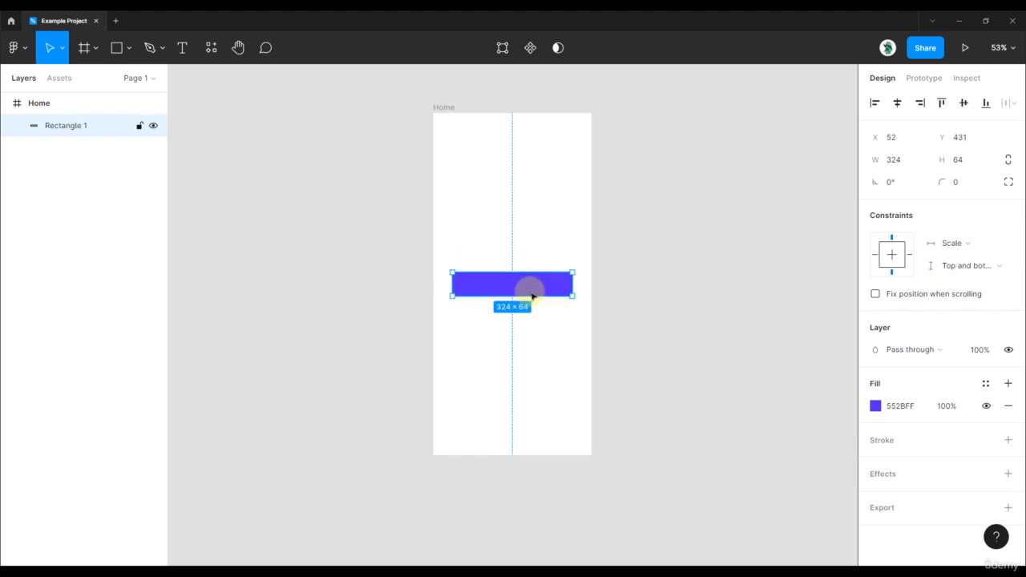
# Step: Enlarge the Home frame from its lower corner to test the Scale and Top and bottom constraints
pyautogui.scroll(-1, 624, 199)
pyautogui.click(623, 200)
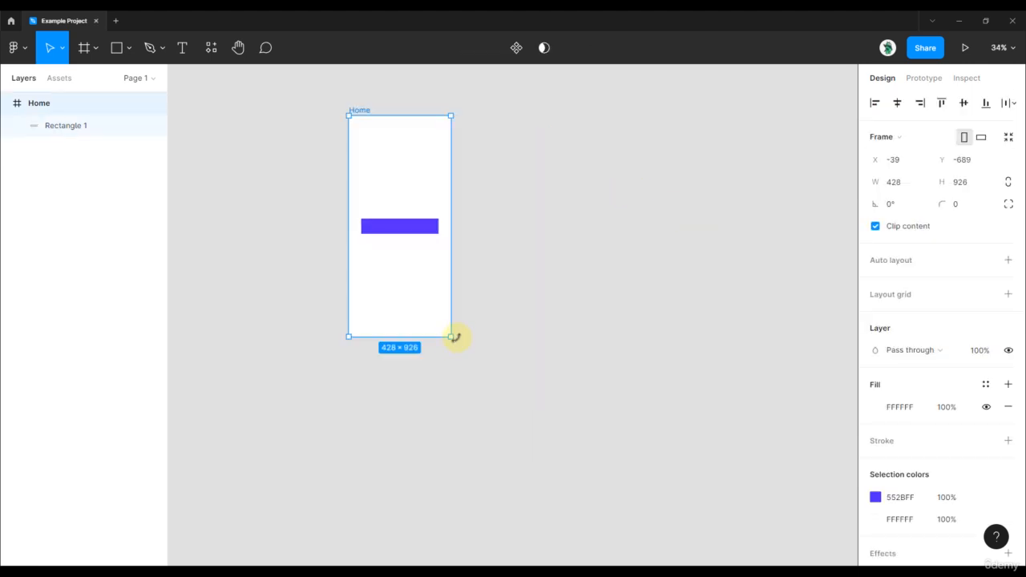
pyautogui.moveTo(452, 338); pyautogui.dragTo(498, 395)
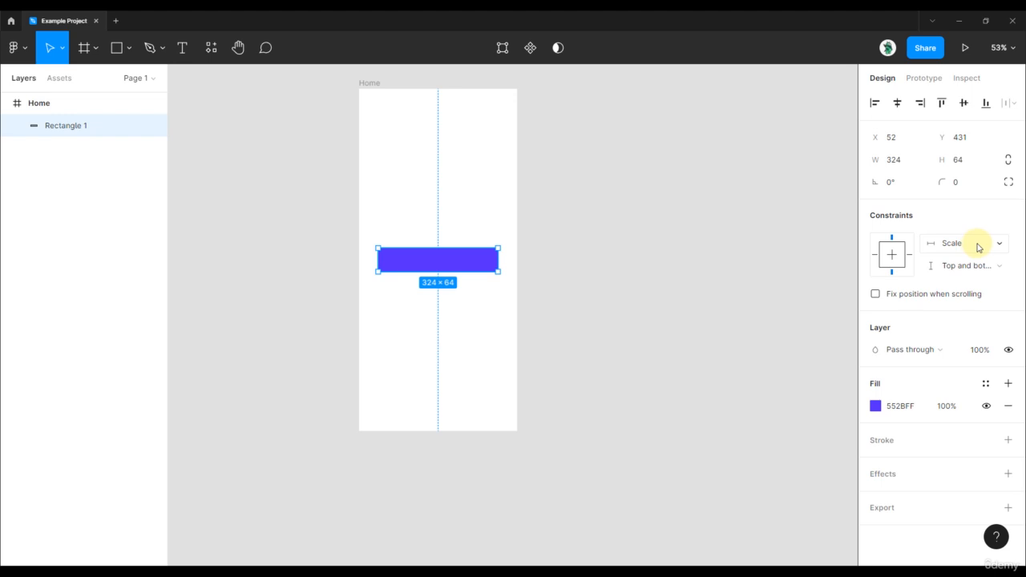
# Step: Set the rectangle's horizontal constraint to Center
pyautogui.click(993, 248)
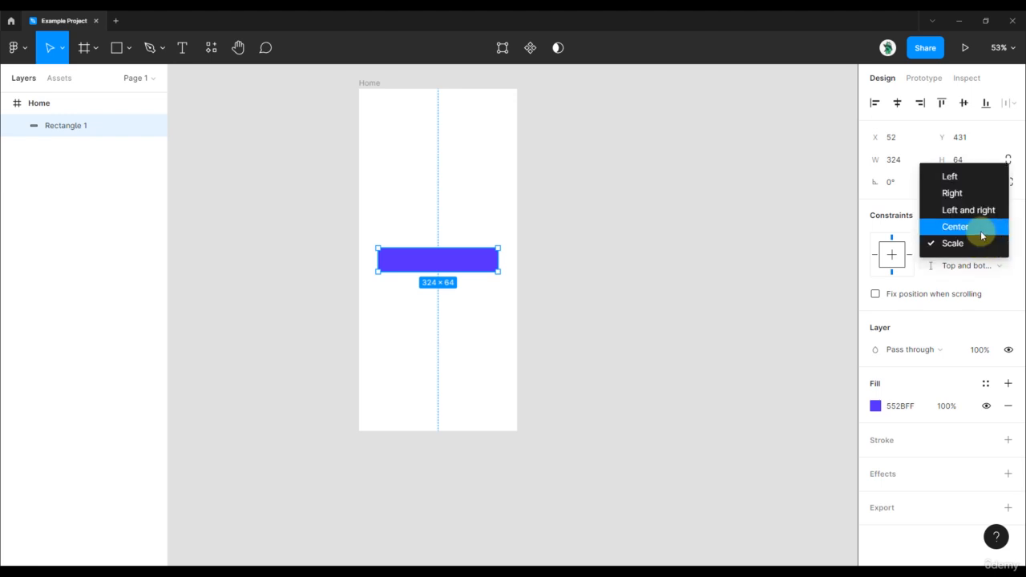
pyautogui.click(971, 226)
pyautogui.scroll(-3, 671, 210)
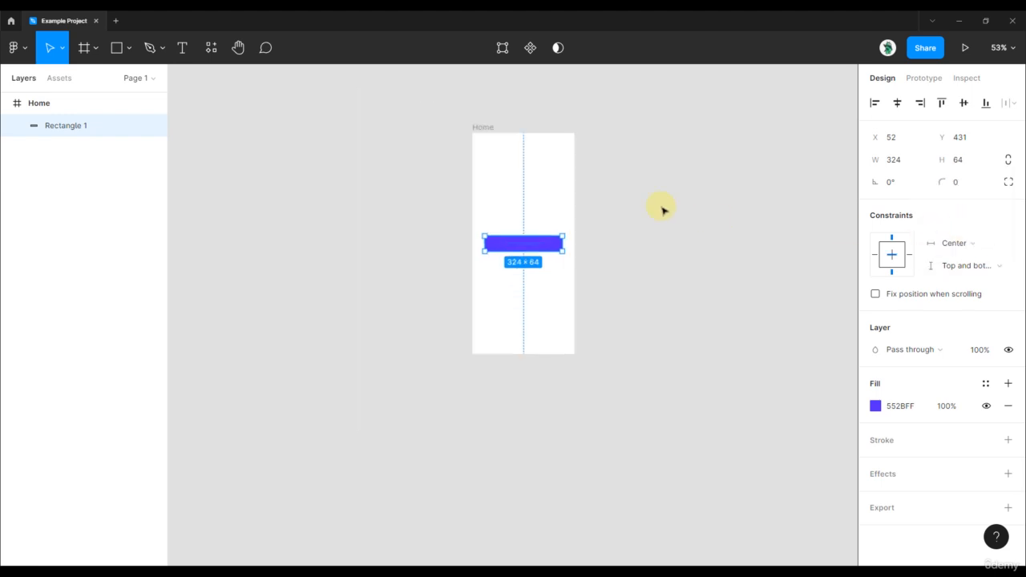
# Step: Enlarge the Home frame from its lower corner to about 834 × 1804 to test the Center constraint
pyautogui.click(484, 129)
pyautogui.moveTo(574, 353); pyautogui.dragTo(647, 404)
pyautogui.moveTo(675, 428); pyautogui.dragTo(659, 410)
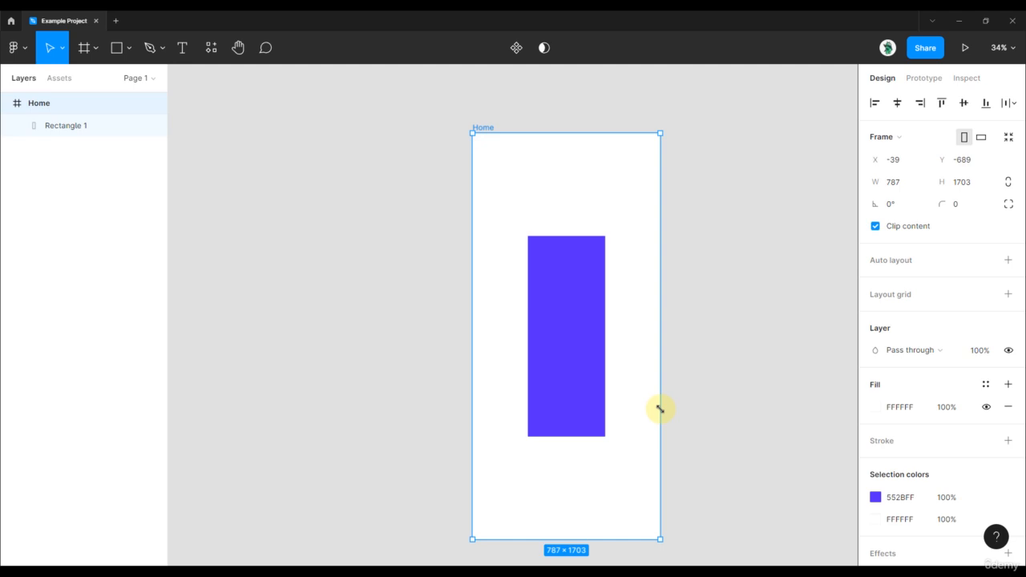
pyautogui.moveTo(659, 409); pyautogui.dragTo(672, 427)
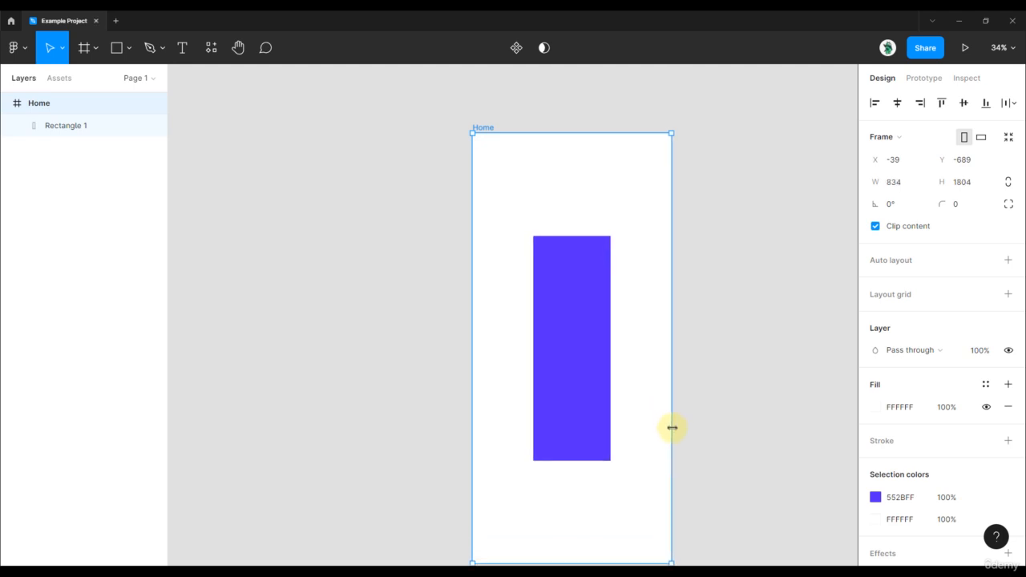
# Step: Set the rectangle's horizontal constraint to Left and right while the Home frame is enlarged
pyautogui.click(603, 323)
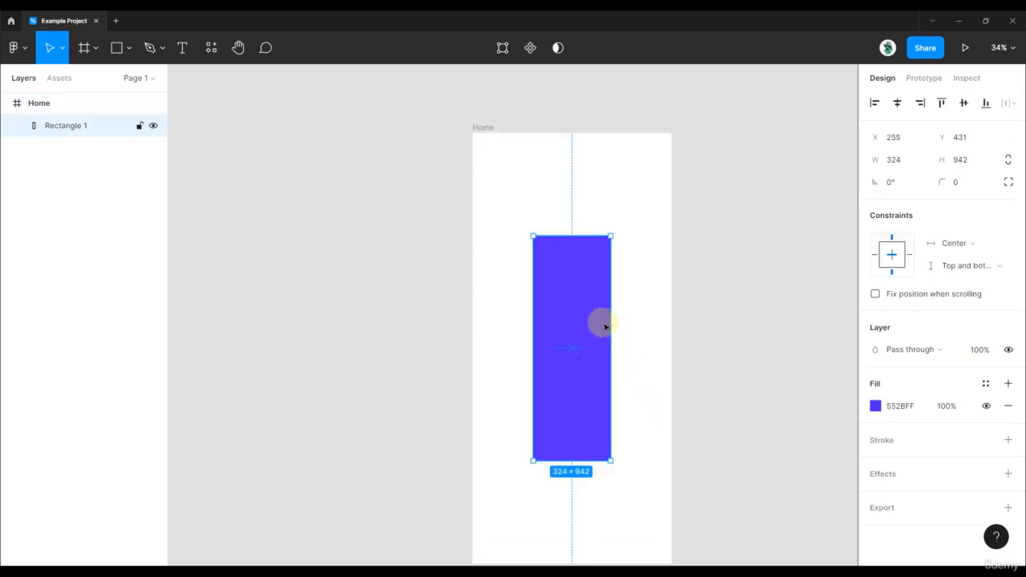
pyautogui.click(964, 250)
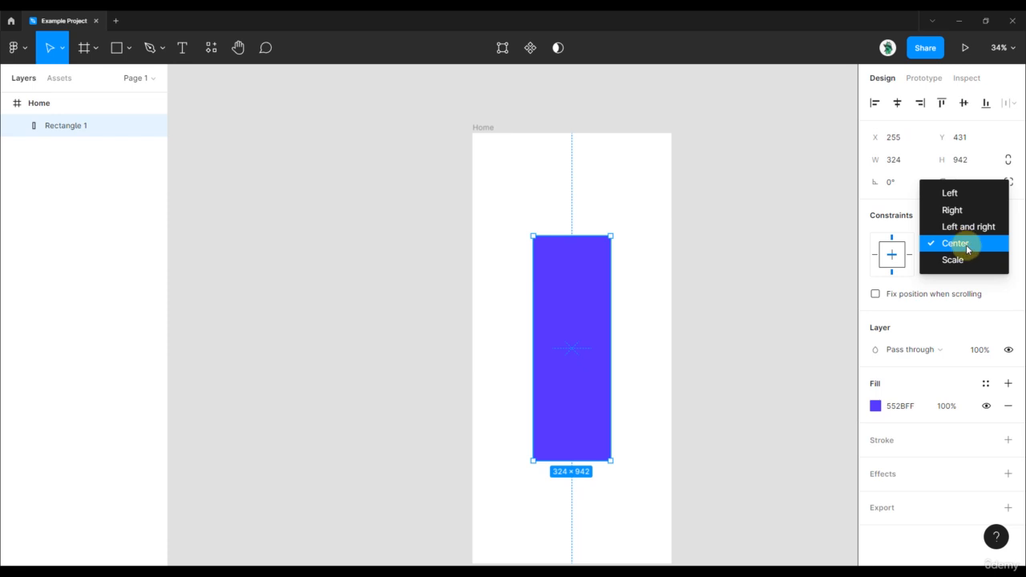
pyautogui.click(968, 226)
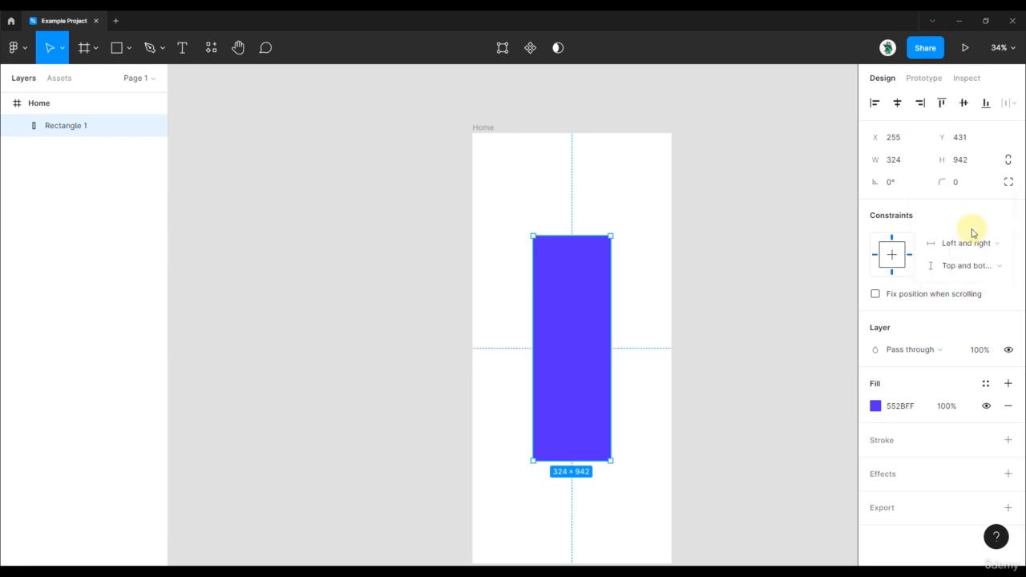
# Step: Enlarge the Home frame slightly more from its lower corner to test Left and right with Top and bottom
pyautogui.scroll(-2, 780, 293)
pyautogui.click(547, 149)
pyautogui.click(545, 155)
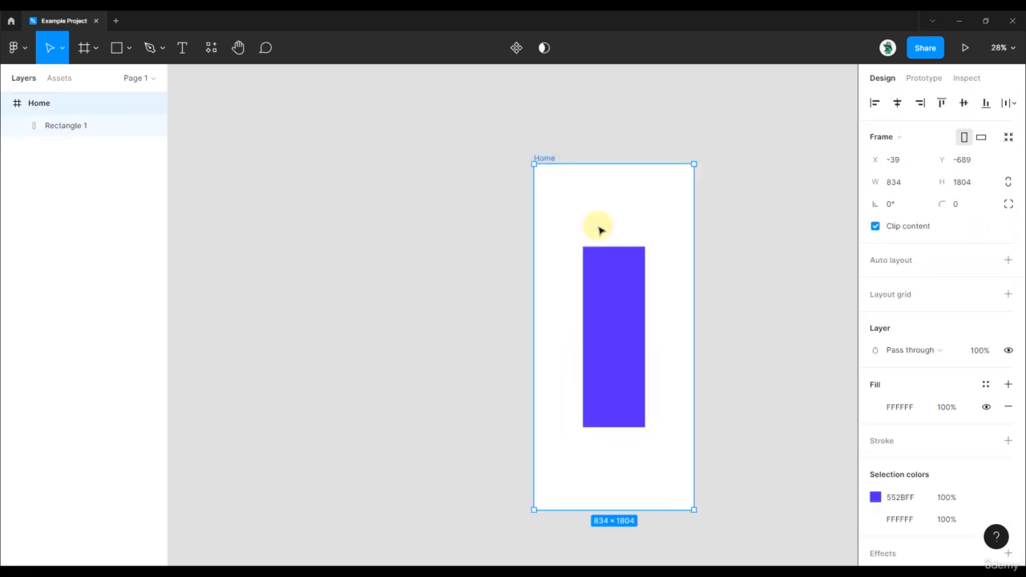
pyautogui.moveTo(694, 512); pyautogui.dragTo(701, 403)
pyautogui.click(747, 367)
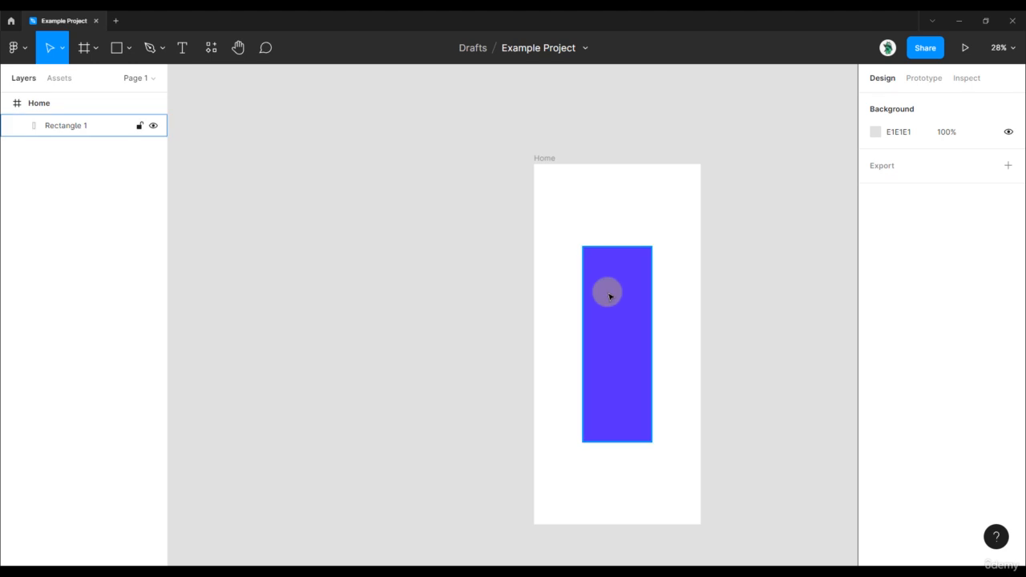
# Step: Shorten the rectangle from its lower edge to a height of about 323
pyautogui.click(613, 294)
pyautogui.moveTo(624, 443); pyautogui.dragTo(618, 310)
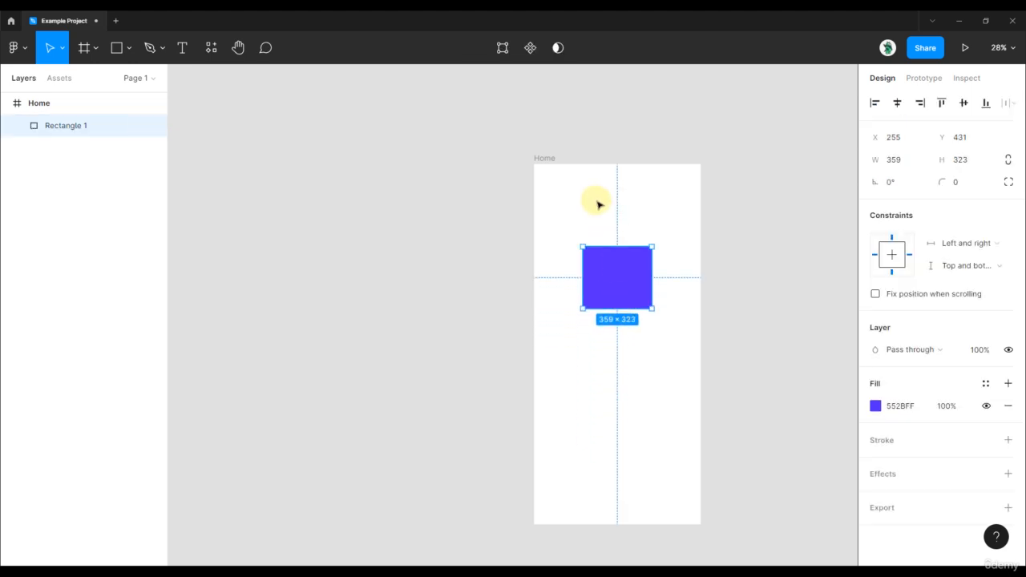
# Step: Undo the rectangle shortening, the Left and right constraint and the Home frame resizes
pyautogui.hotkey('ctrl', 'z')
pyautogui.hotkey('ctrl', 'z')
pyautogui.hotkey('ctrl', 'z')
pyautogui.hotkey('ctrl', 'z')
pyautogui.hotkey('ctrl', 'z')
# Step: Set both the vertical and horizontal constraints of the rectangle to Scale
pyautogui.click(604, 184)
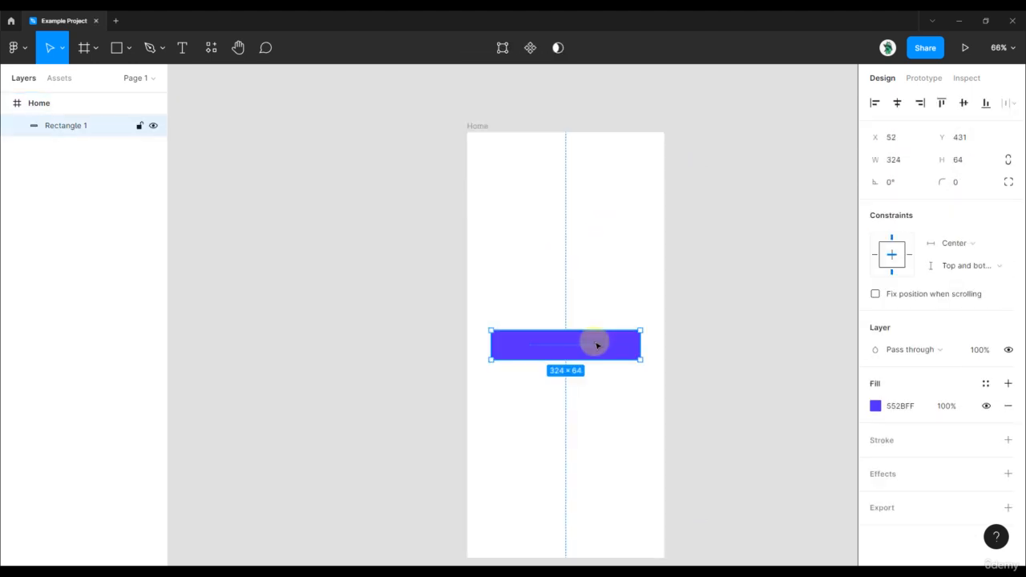
pyautogui.click(962, 265)
pyautogui.click(953, 298)
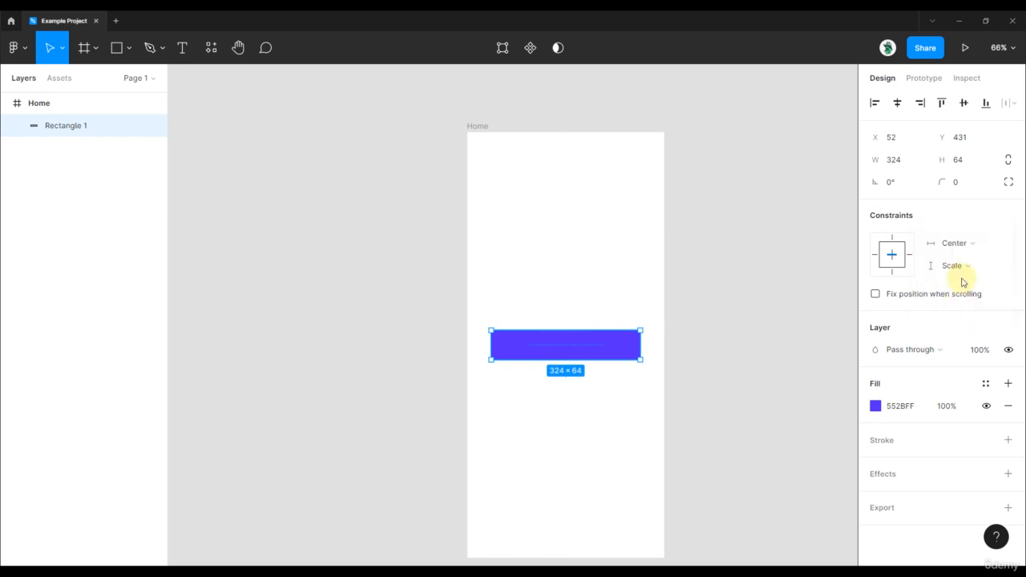
pyautogui.click(958, 243)
pyautogui.click(954, 260)
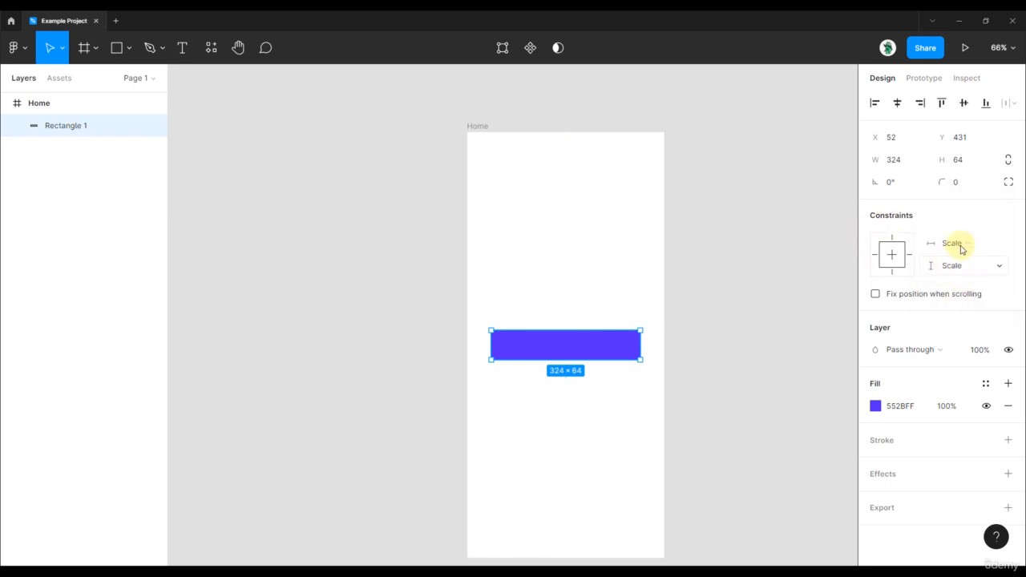
# Step: Enlarge the Home frame from its lower corner to about 808 × 1748 to test scaling in both directions
pyautogui.scroll(-3, 761, 252)
pyautogui.click(762, 252)
pyautogui.moveTo(749, 285); pyautogui.dragTo(669, 241)
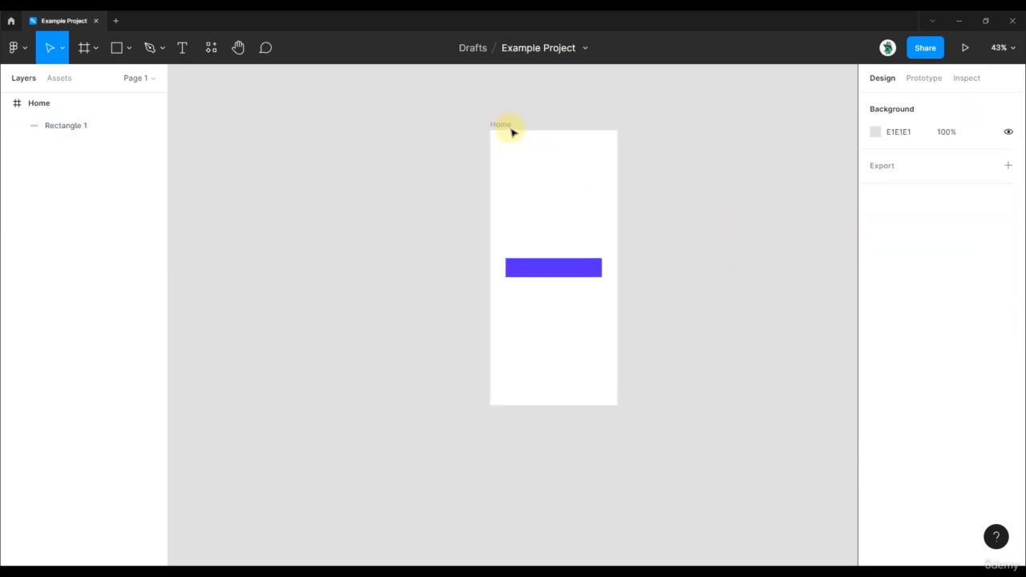
pyautogui.click(509, 126)
pyautogui.scroll(-1, 721, 256)
pyautogui.moveTo(715, 270); pyautogui.dragTo(682, 265)
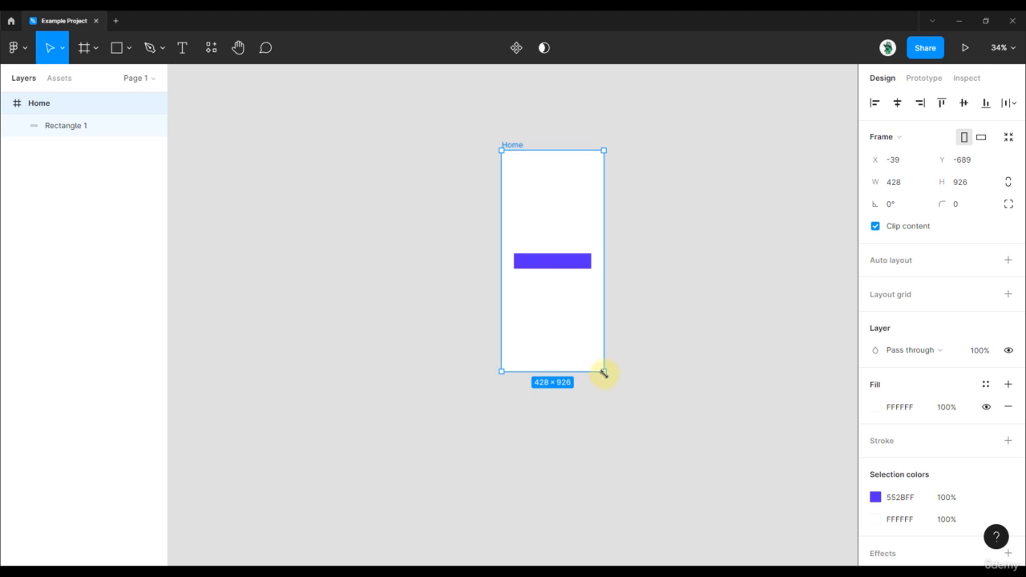
pyautogui.moveTo(604, 372); pyautogui.dragTo(696, 449)
pyautogui.scroll(-2, 696, 449)
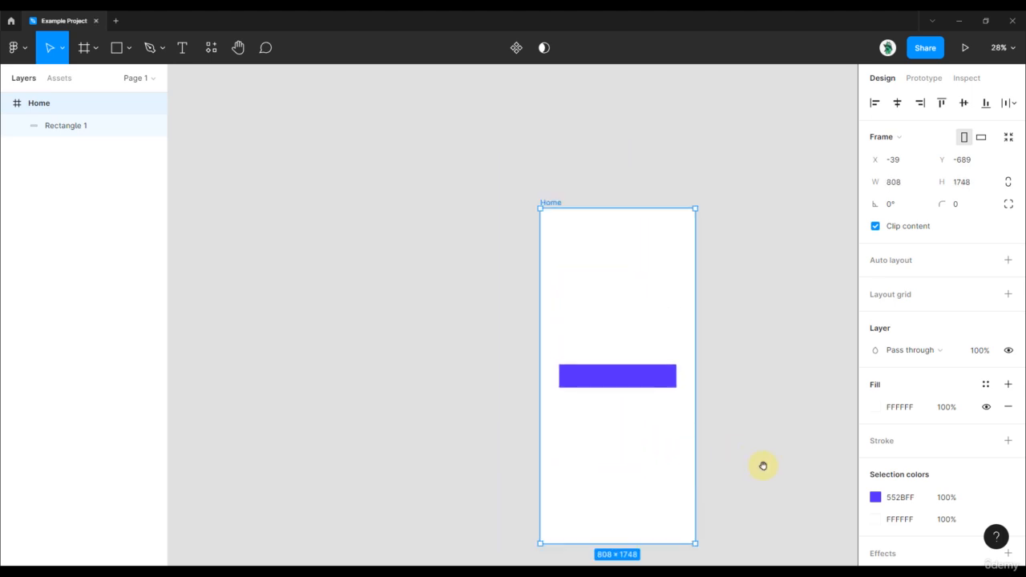
# Step: Return the Home frame to 428 × 926 and select the rectangle
pyautogui.moveTo(763, 465); pyautogui.dragTo(697, 323)
pyautogui.moveTo(631, 403); pyautogui.dragTo(527, 194)
pyautogui.click(596, 391)
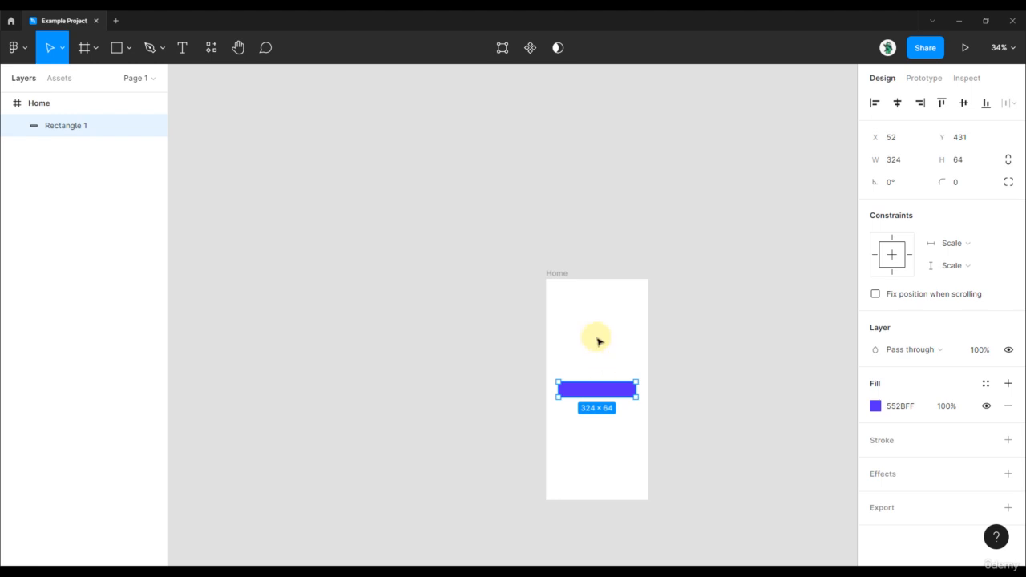
# Step: Move the rectangle into the Home frame's upper-left corner at X 0, Y 0
pyautogui.click(564, 275)
pyautogui.scroll(5, 593, 385)
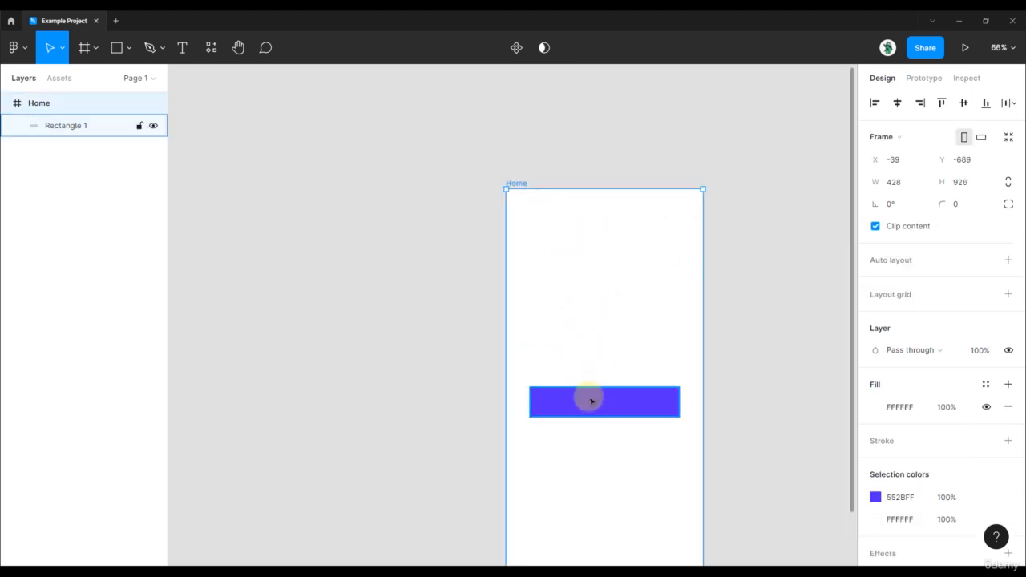
pyautogui.moveTo(590, 408); pyautogui.dragTo(611, 133)
pyautogui.click(785, 229)
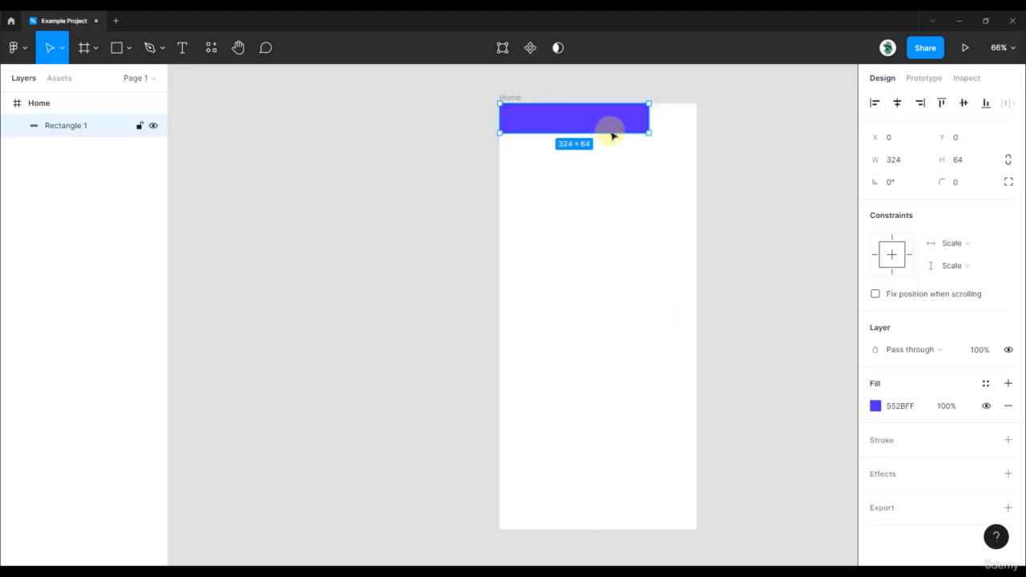
# Step: Set the rectangle's constraints to Left and right and Top, and widen it to 428 to span the Home frame
pyautogui.click(910, 256)
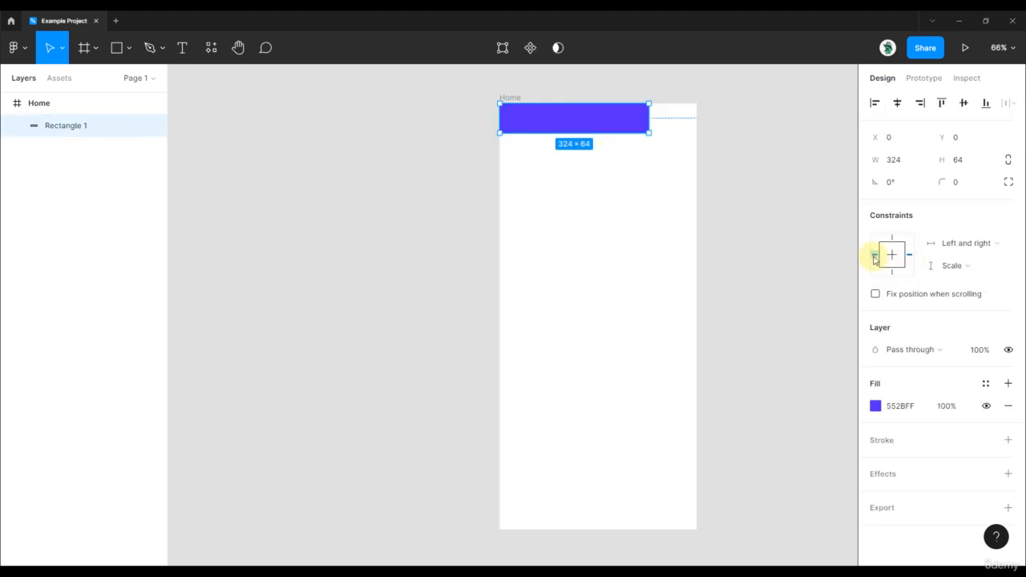
pyautogui.click(891, 239)
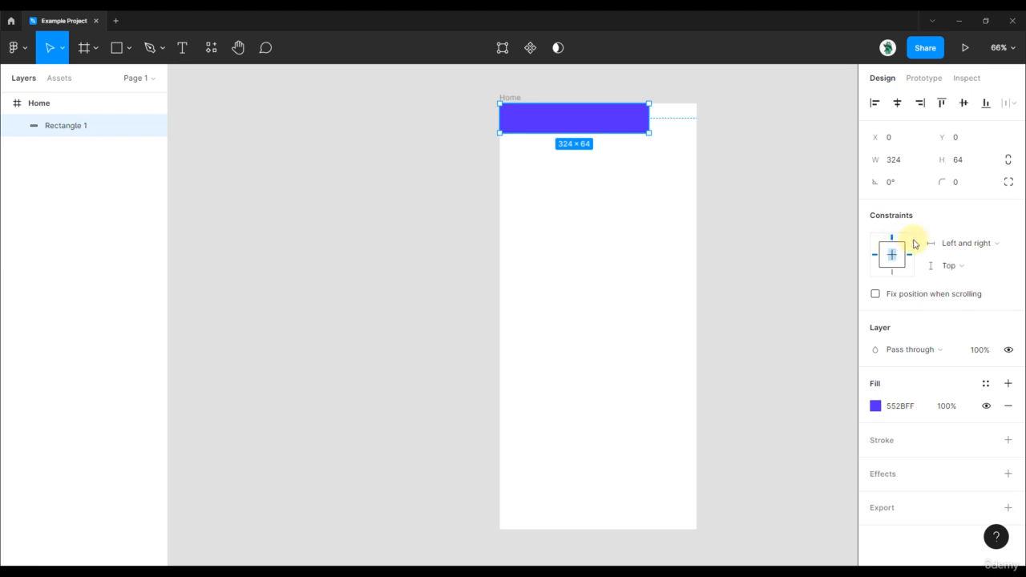
pyautogui.moveTo(646, 118); pyautogui.dragTo(695, 118)
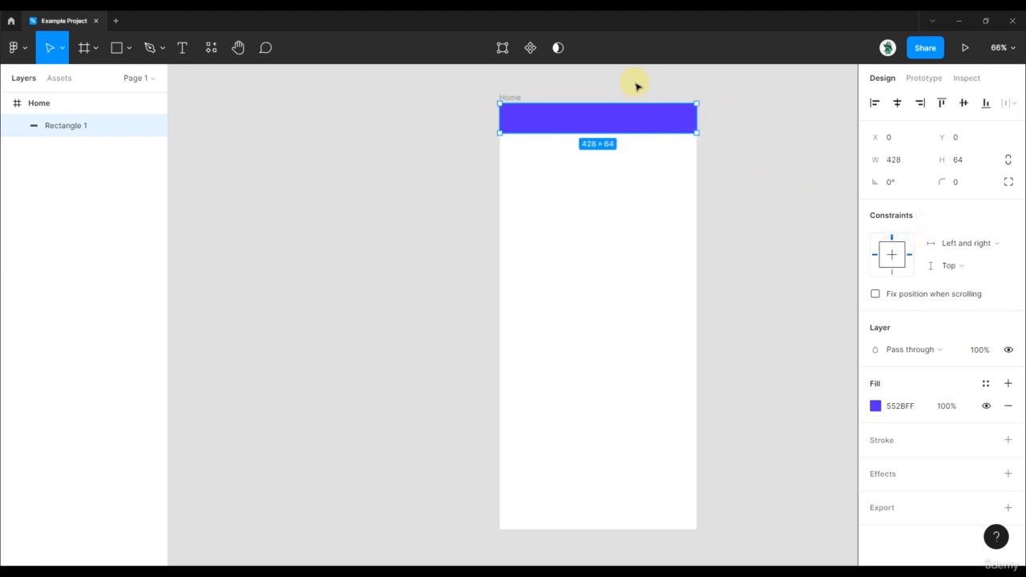
pyautogui.click(730, 110)
# Step: Add a text layer reading "Home" on the purple header rectangle
pyautogui.scroll(3, 714, 101)
pyautogui.click(673, 142)
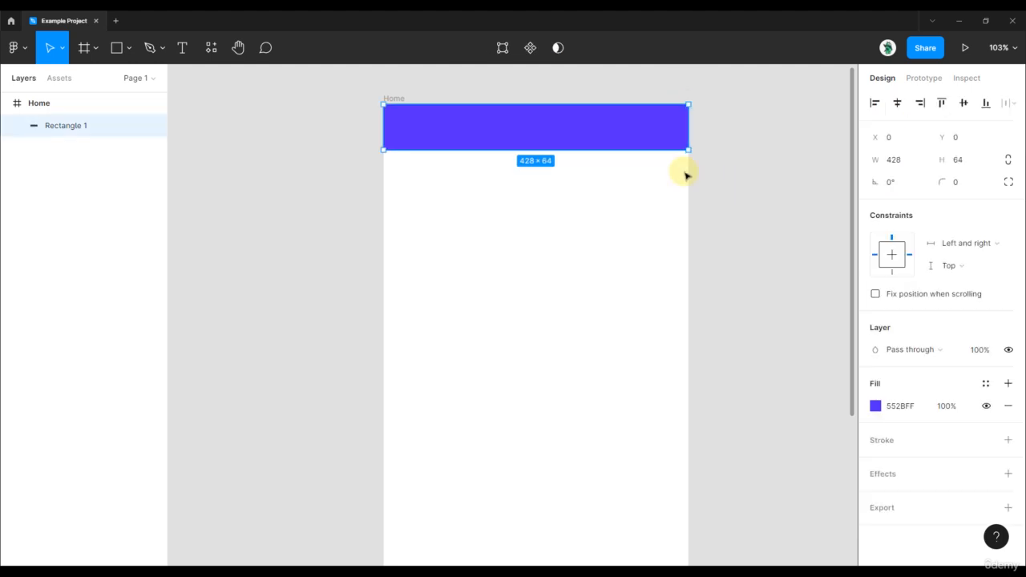
pyautogui.click(723, 133)
pyautogui.moveTo(730, 125); pyautogui.dragTo(730, 214)
pyautogui.press('t')
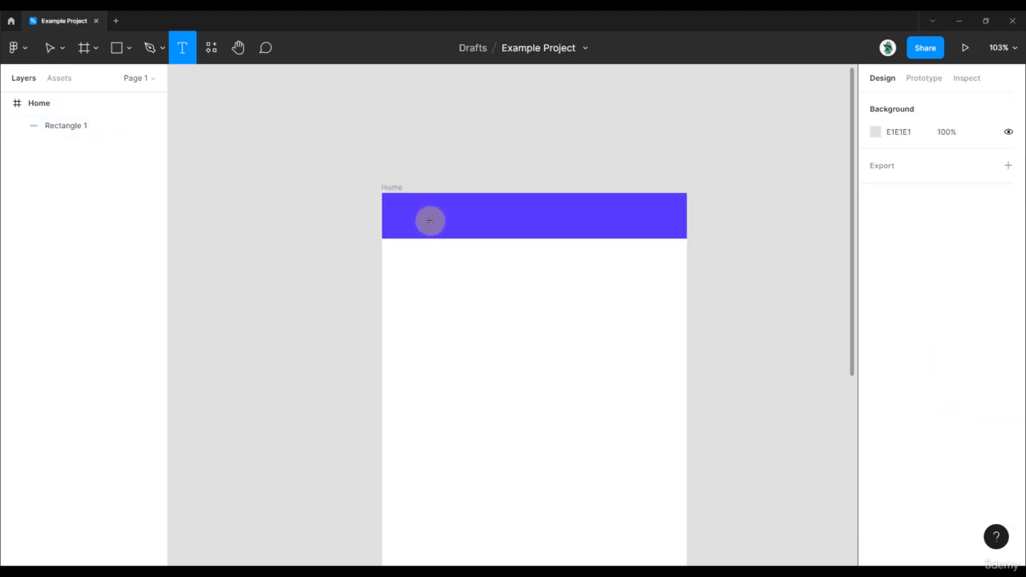
pyautogui.click(429, 219)
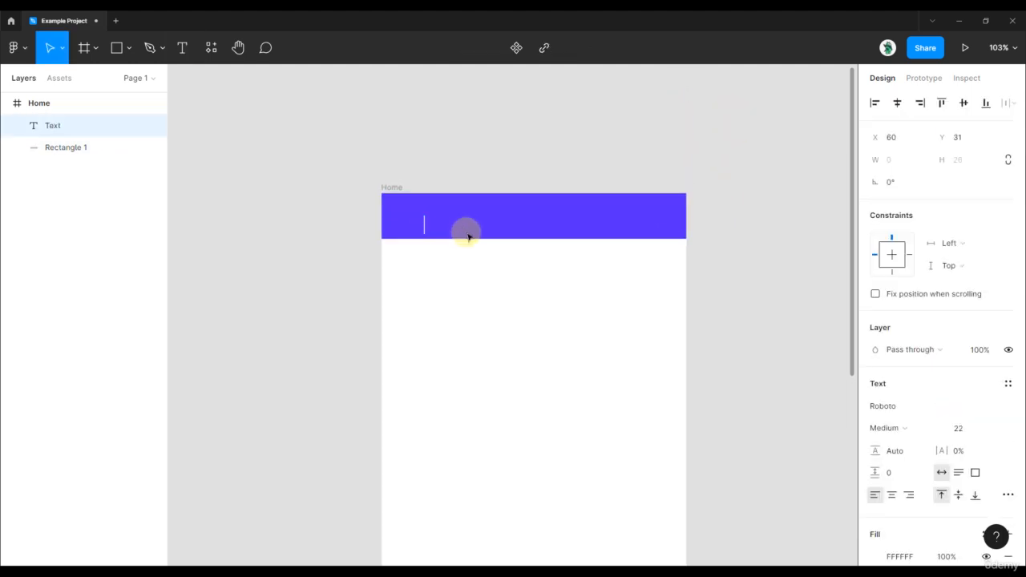
pyautogui.write('hOME')
pyautogui.press('Escape')
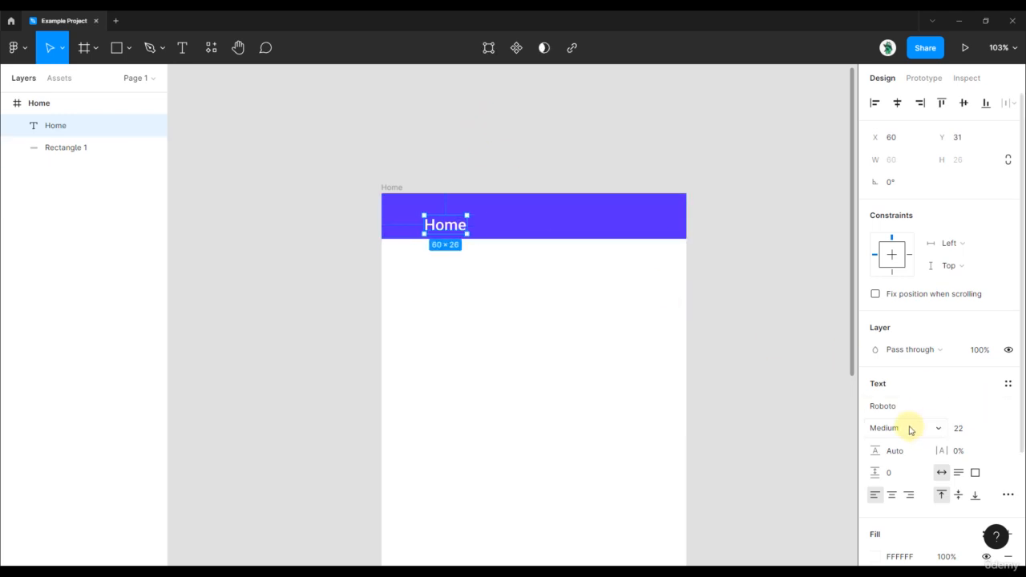
# Step: Position the Home text vertically centred in the header at X 24, Y 19, checking its distances to the rectangle's edges
pyautogui.click(443, 227)
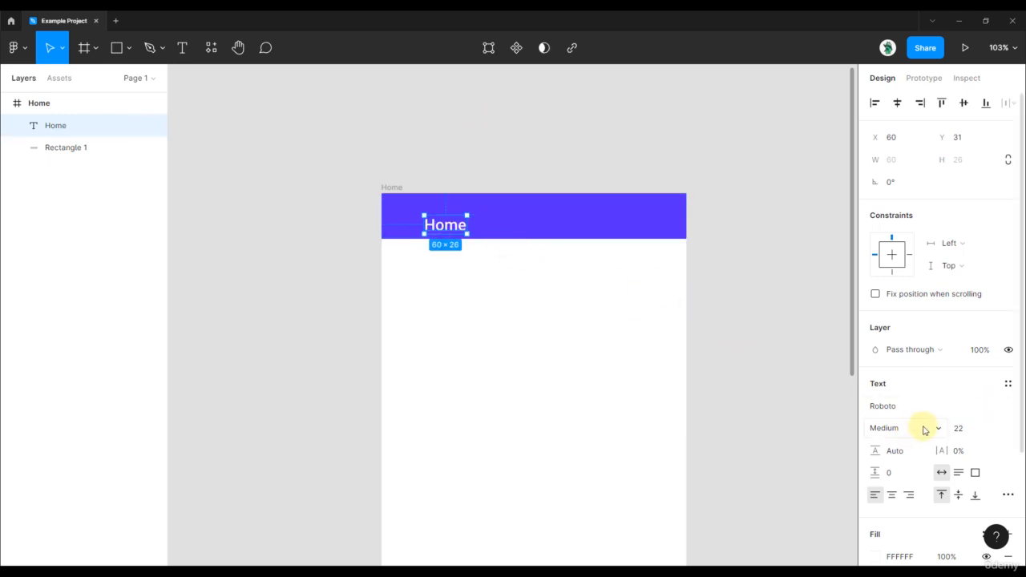
pyautogui.moveTo(457, 227); pyautogui.dragTo(434, 221)
pyautogui.press('alt')
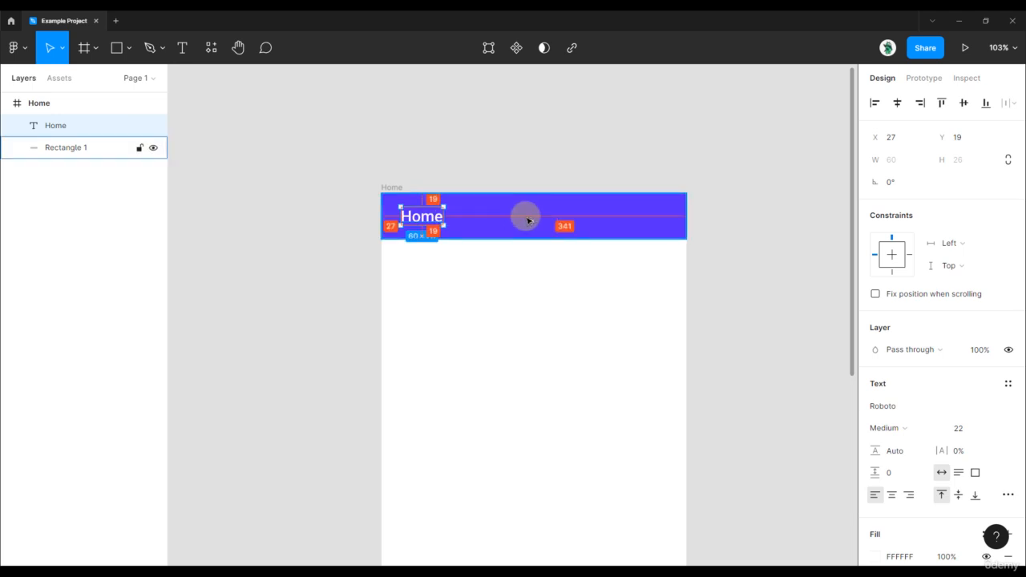
pyautogui.scroll(5, 385, 217)
pyautogui.moveTo(499, 228); pyautogui.dragTo(488, 229)
pyautogui.press('alt')
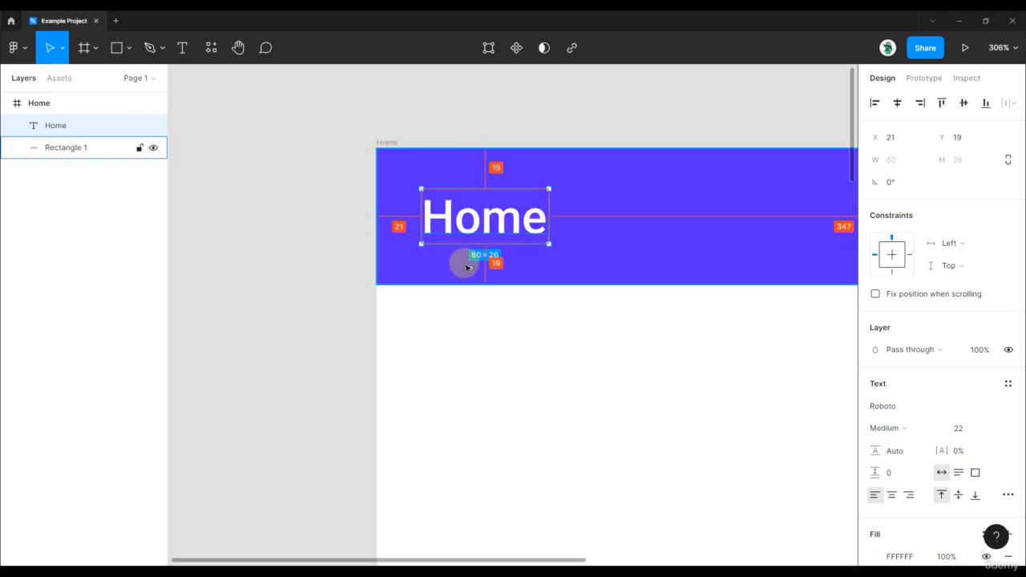
pyautogui.press('Right')
pyautogui.press('Right')
pyautogui.press('Right')
pyautogui.scroll(-5, 465, 265)
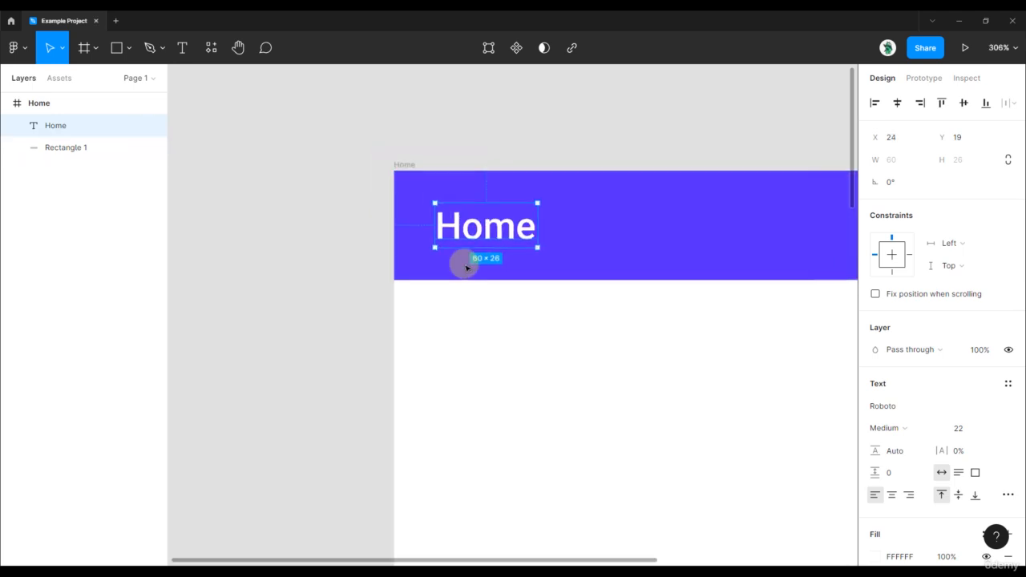
pyautogui.click(574, 155)
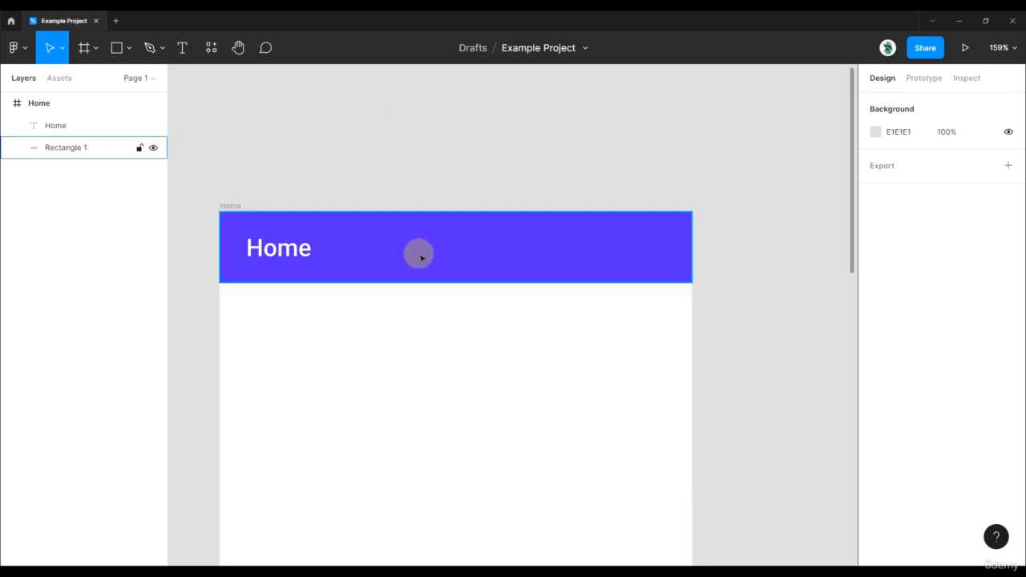
# Step: Find the Material Design Icons plugin among the recently used plugins and run it
pyautogui.click(205, 48)
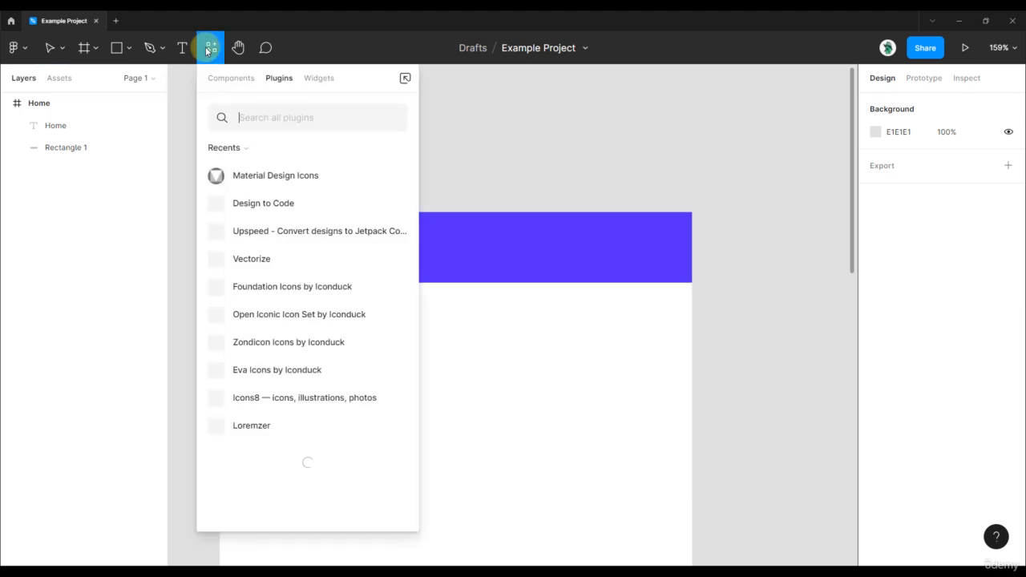
pyautogui.click(280, 81)
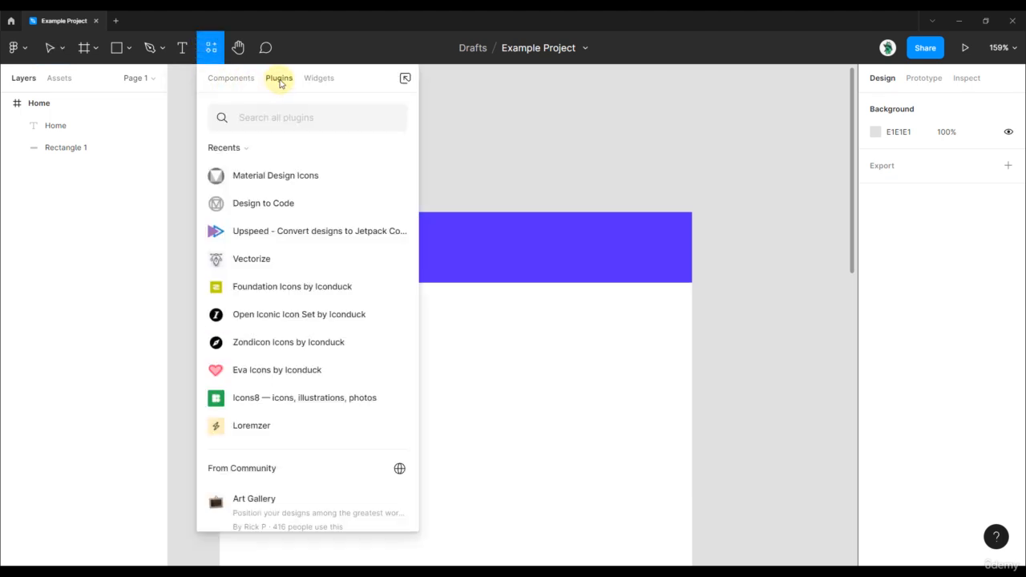
pyautogui.click(270, 183)
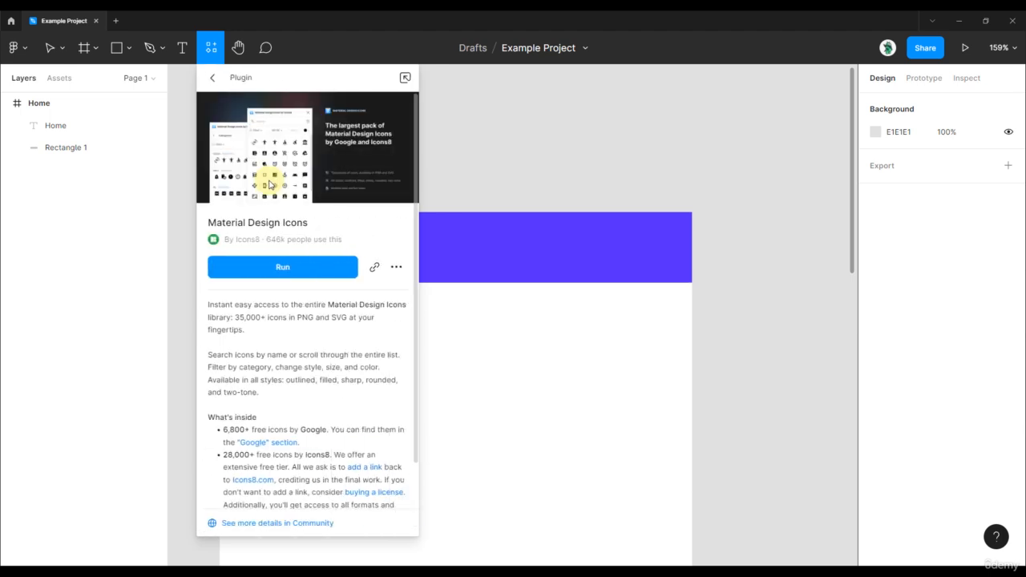
pyautogui.click(276, 267)
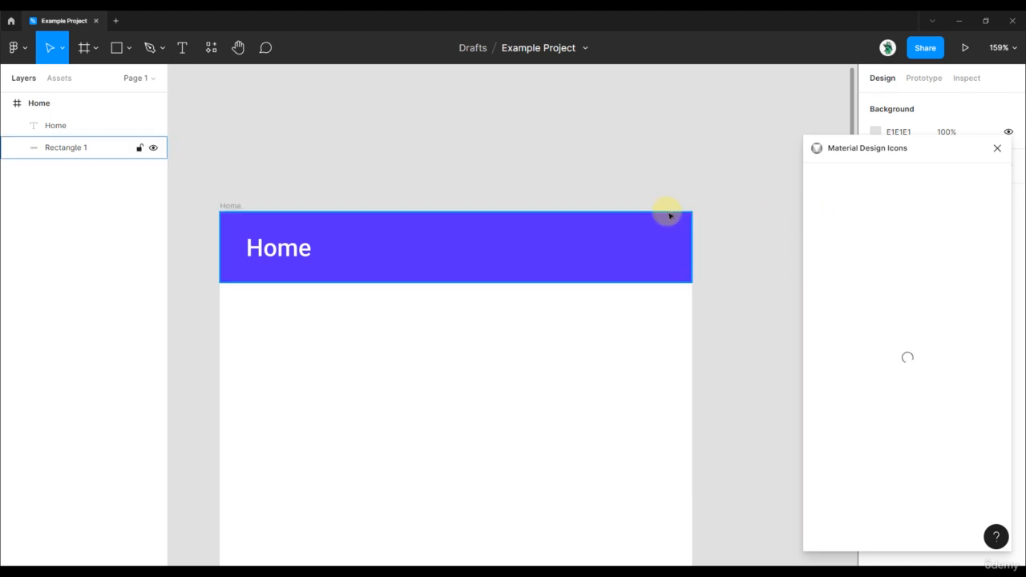
# Step: Review the icon style and size options, keeping Filled and 24×24, and search the plugin's icons for "settings"
pyautogui.click(858, 207)
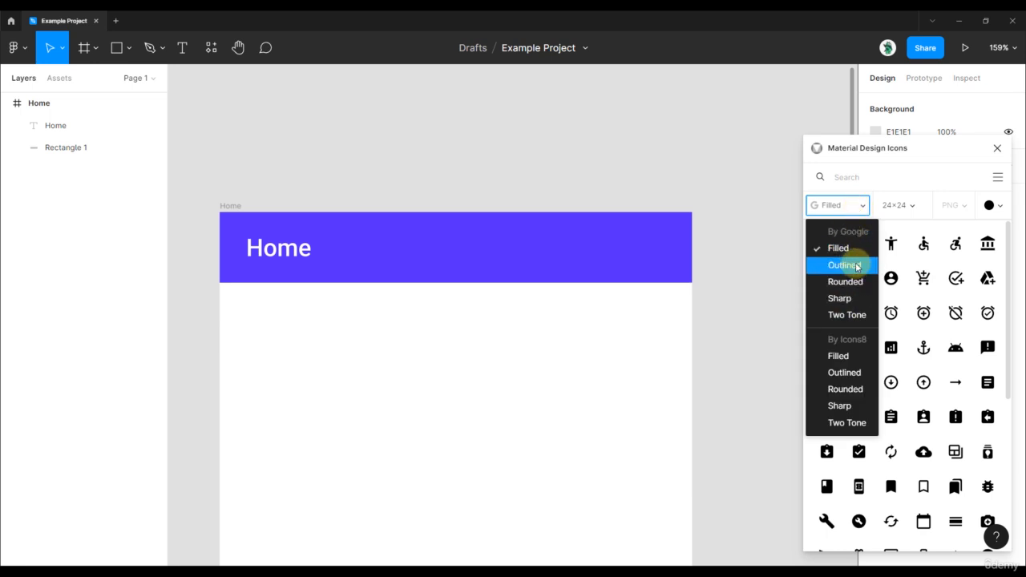
pyautogui.click(865, 176)
pyautogui.click(920, 207)
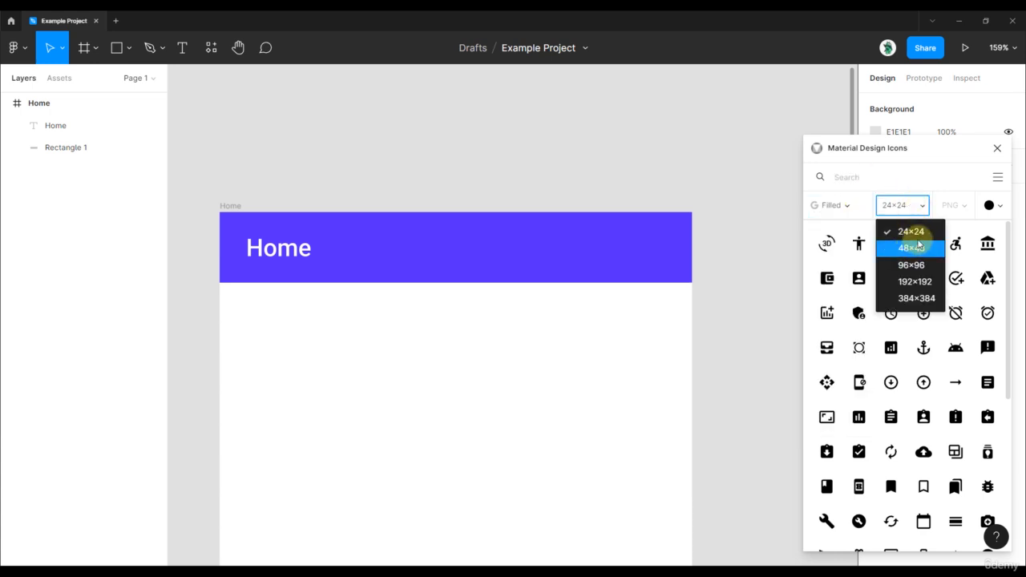
pyautogui.click(919, 210)
pyautogui.click(894, 180)
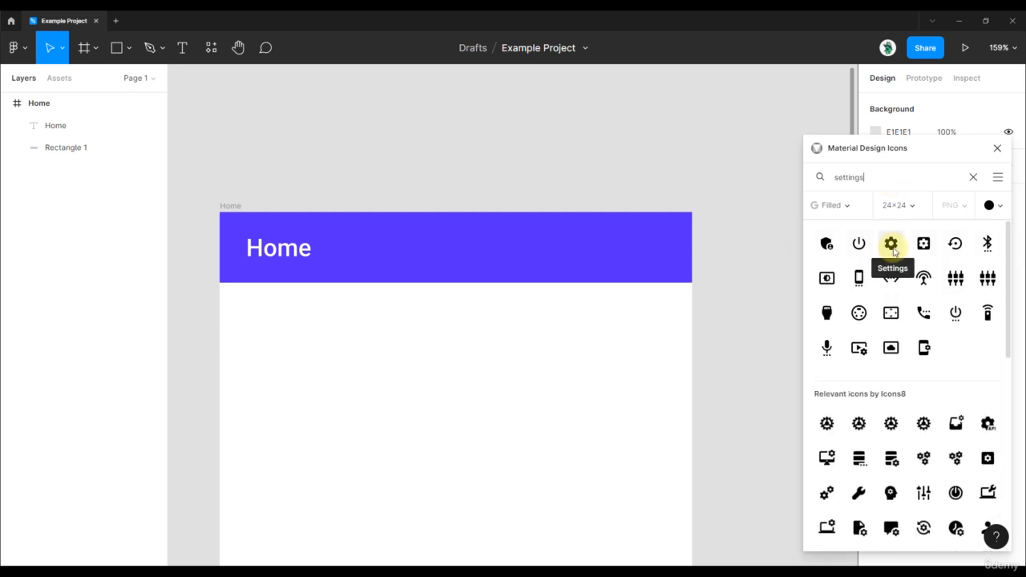
# Step: Place the Settings gear icon near the right end of the purple header and close the icon plugin
pyautogui.moveTo(893, 251); pyautogui.dragTo(630, 247)
pyautogui.moveTo(291, 228); pyautogui.dragTo(655, 247)
pyautogui.click(995, 149)
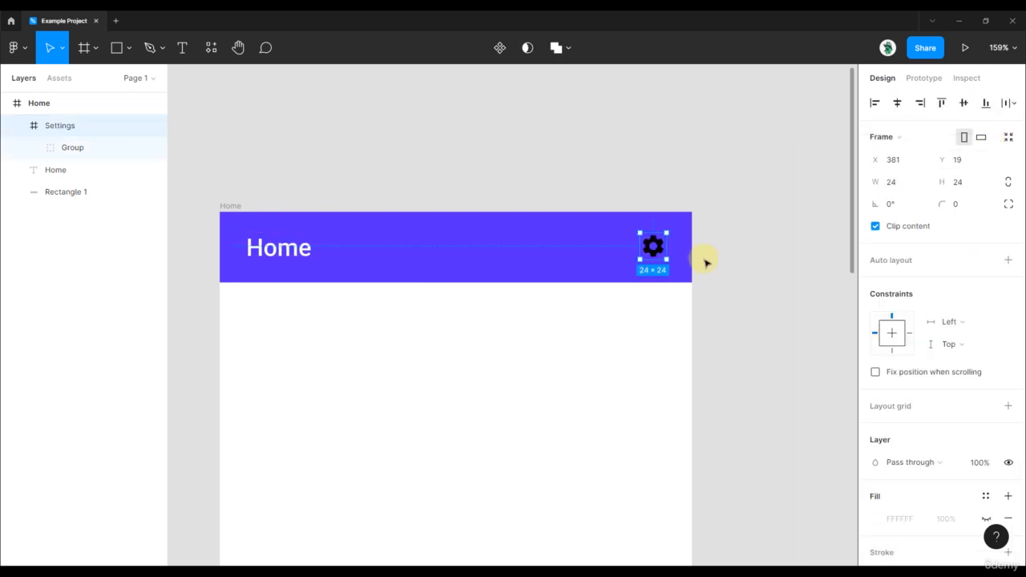
# Step: Recolour the Settings icon from its selection colors to white
pyautogui.scroll(-3, 925, 396)
pyautogui.click(889, 448)
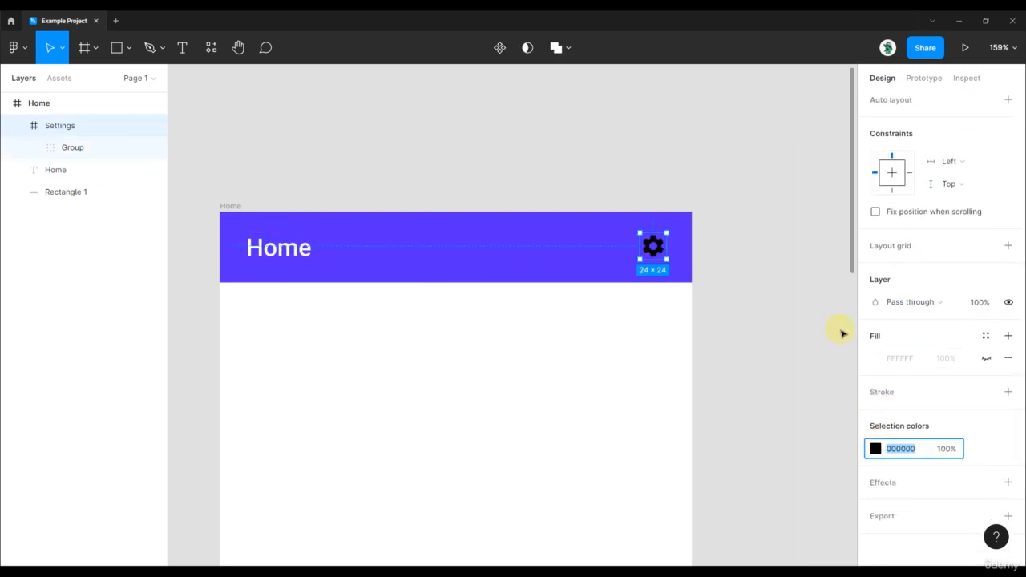
pyautogui.click(876, 451)
pyautogui.moveTo(783, 295); pyautogui.dragTo(638, 169)
pyautogui.click(638, 169)
# Step: Position the Settings icon at X 384, Y 20, leaving 20 px to the header's top, bottom and right edges
pyautogui.moveTo(658, 246); pyautogui.dragTo(666, 246)
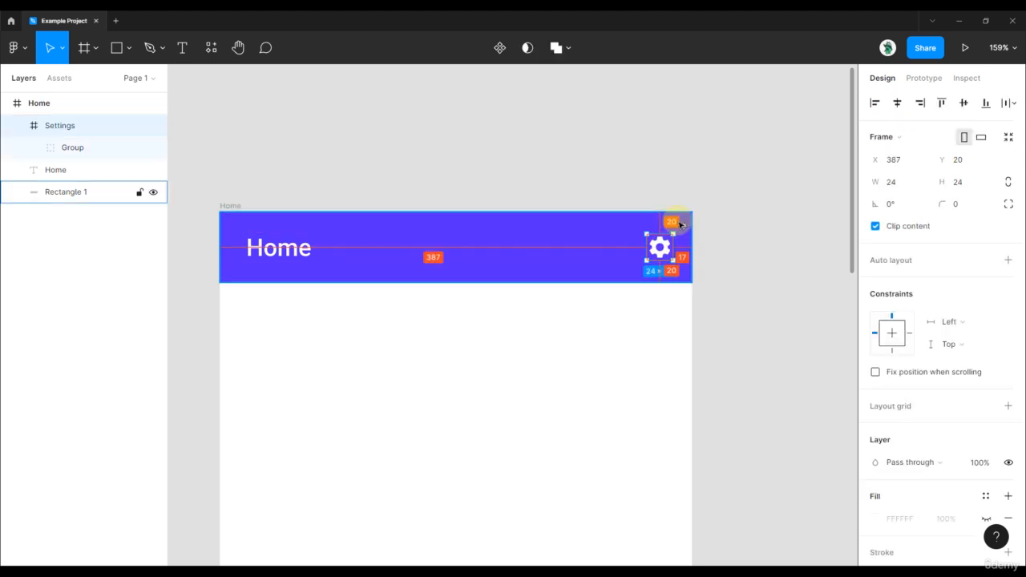
pyautogui.press('Left')
pyautogui.press('Left')
pyautogui.press('Left')
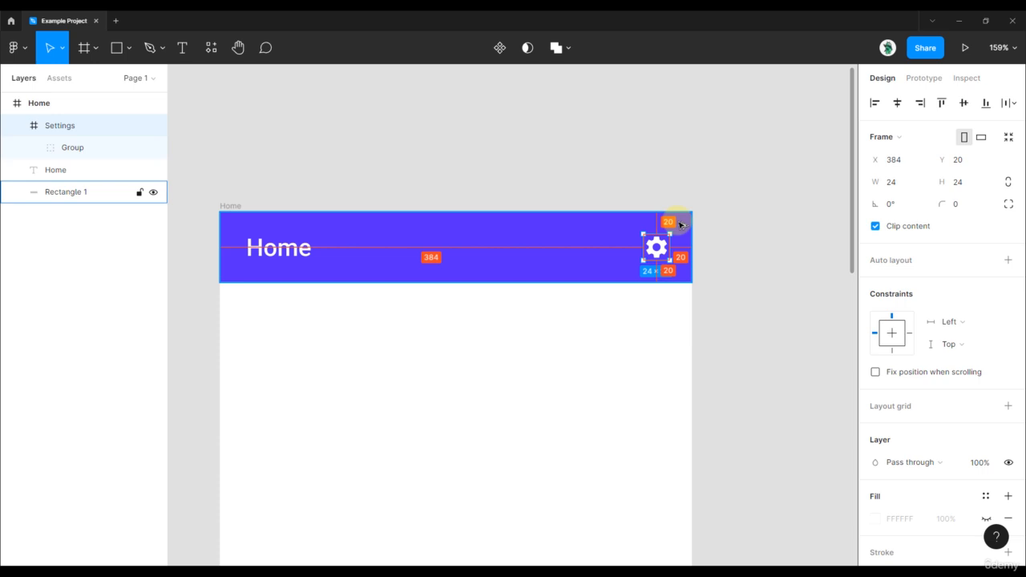
# Step: Combine the header rectangle, the Home text and the Settings icon into one auto layout frame
pyautogui.scroll(-2, 679, 223)
pyautogui.click(642, 172)
pyautogui.moveTo(646, 158); pyautogui.dragTo(634, 164)
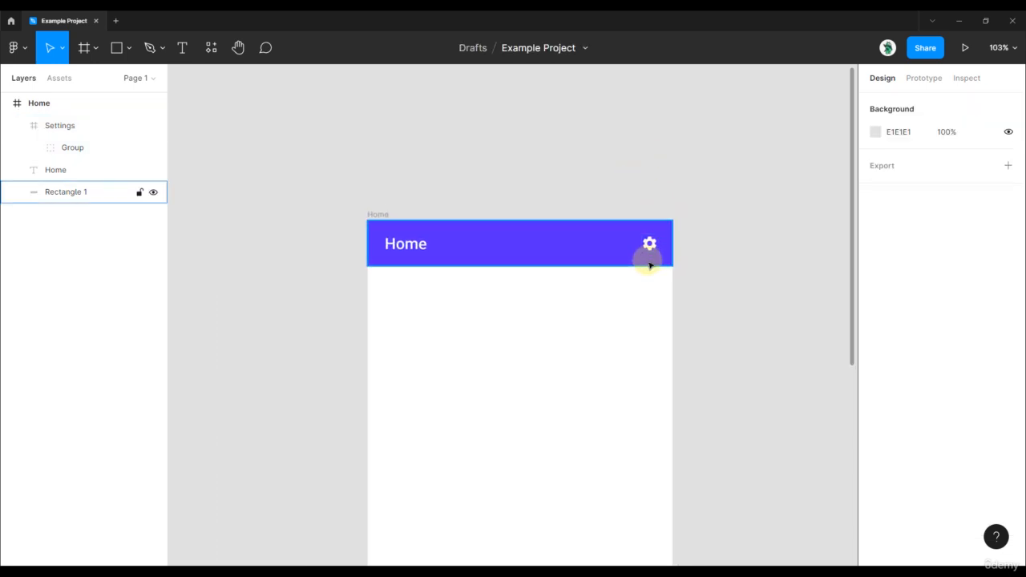
pyautogui.moveTo(690, 275); pyautogui.dragTo(369, 225)
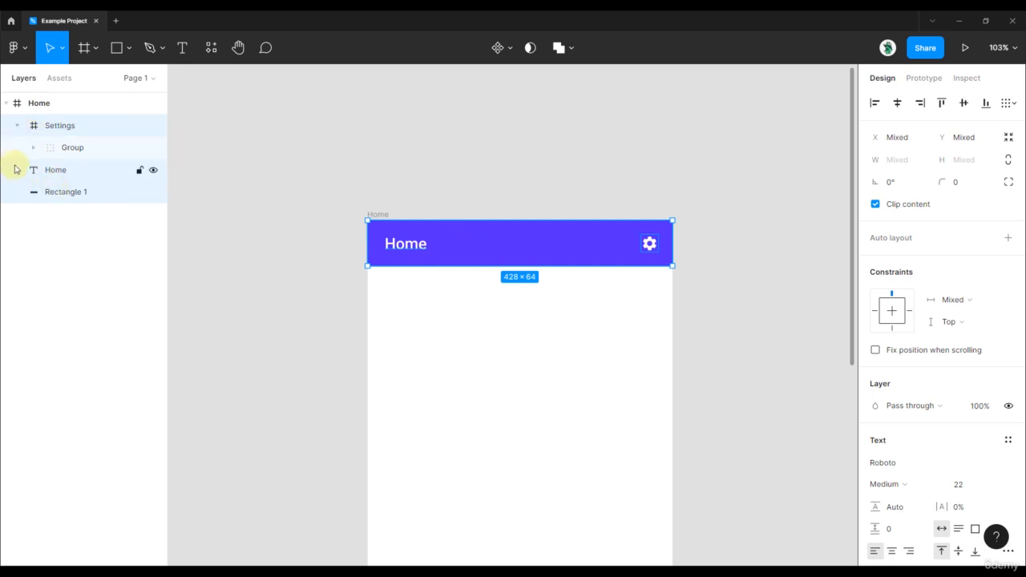
pyautogui.hotkey('shift', 'a')
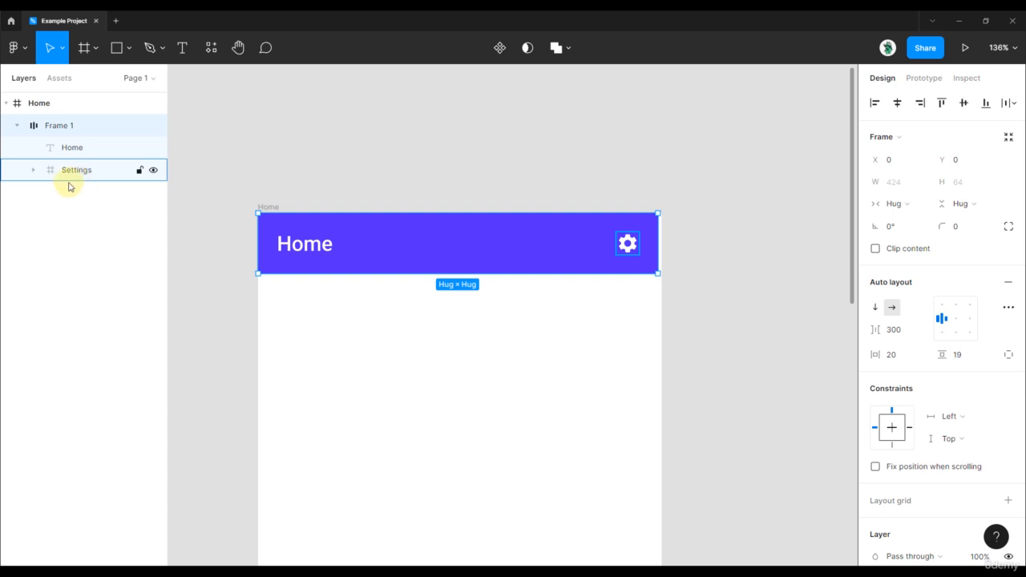
# Step: Turn the header into a plain 428-wide frame without auto layout, constrained to Left and right
pyautogui.scroll(-5, 909, 417)
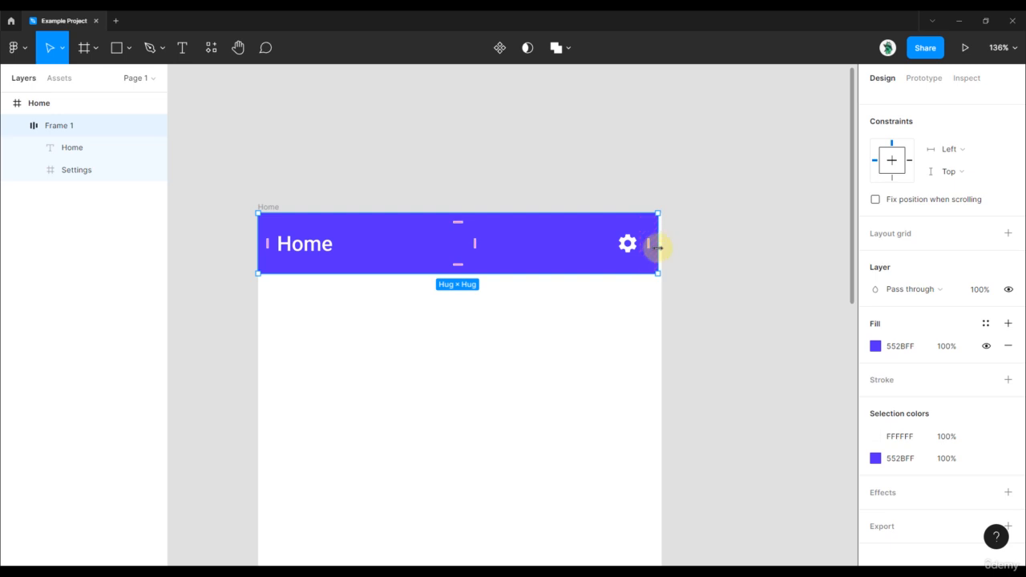
pyautogui.moveTo(657, 248); pyautogui.dragTo(662, 245)
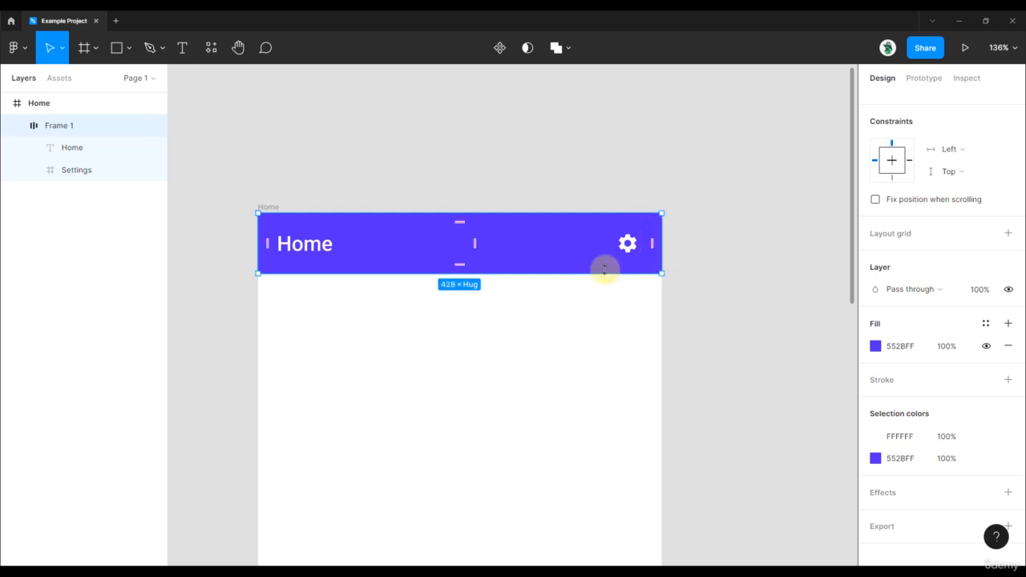
pyautogui.scroll(5, 952, 328)
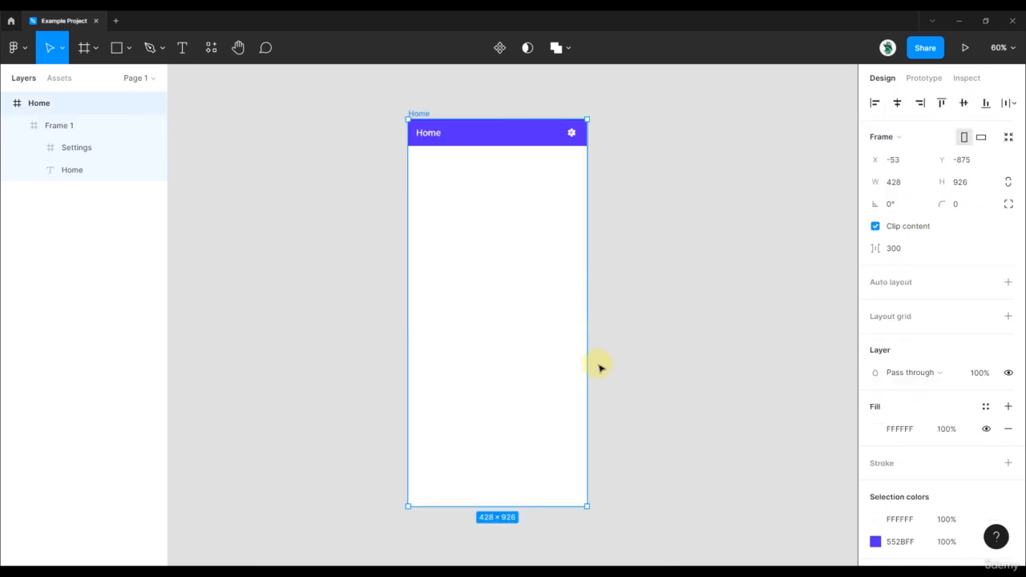
# Step: Test the header's response by enlarging the Home frame to about 533 × 1153, shrinking it back, and undoing the resizing
pyautogui.scroll(-3, 600, 368)
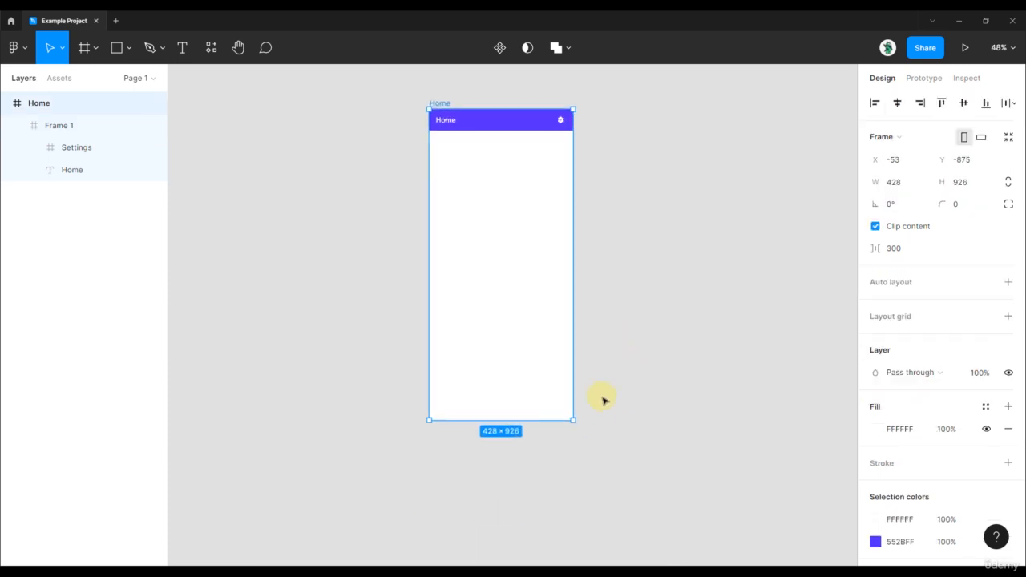
pyautogui.moveTo(571, 419); pyautogui.dragTo(610, 438)
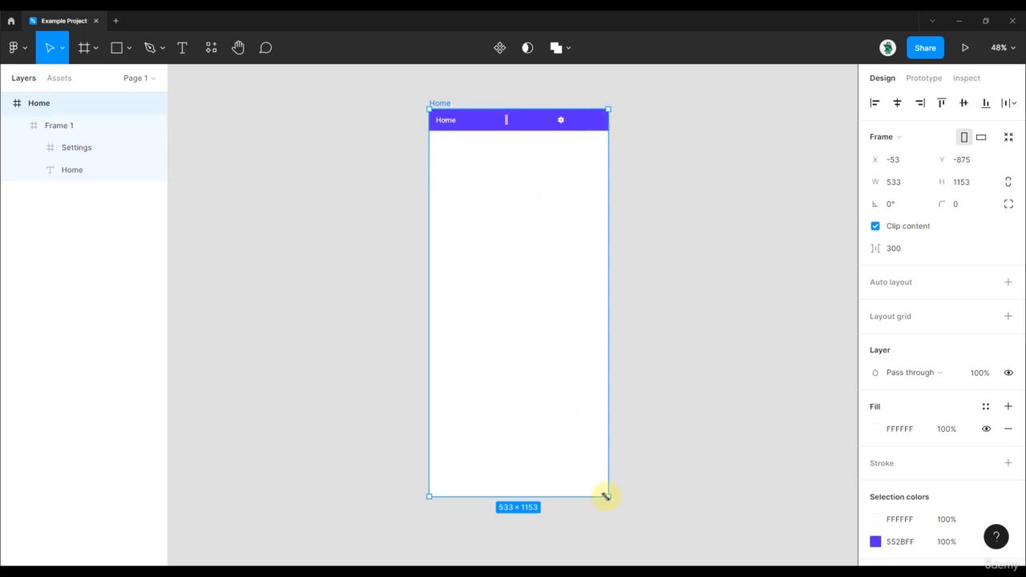
pyautogui.moveTo(606, 496); pyautogui.dragTo(580, 399)
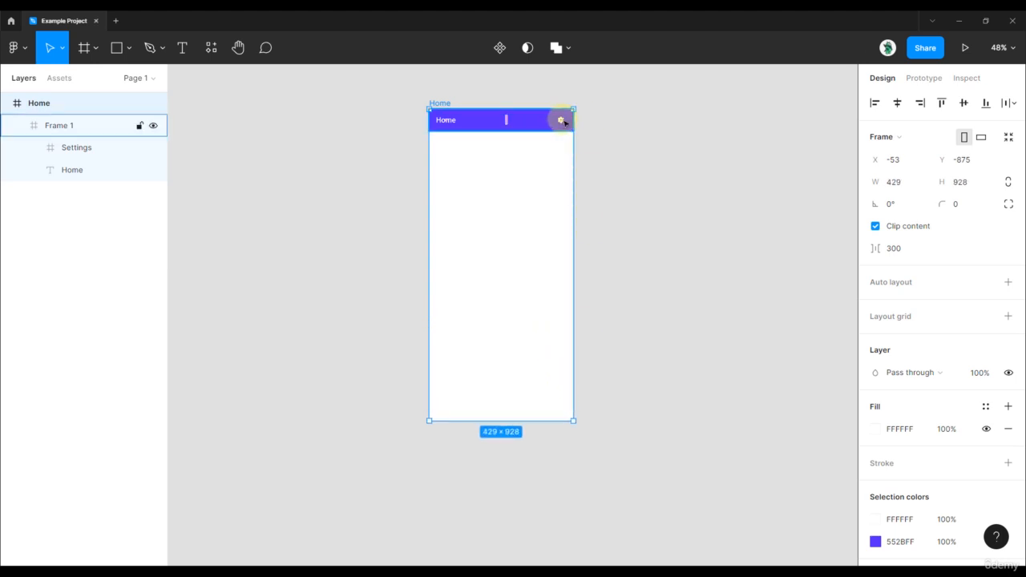
pyautogui.hotkey('ctrl', 'z')
pyautogui.click(520, 91)
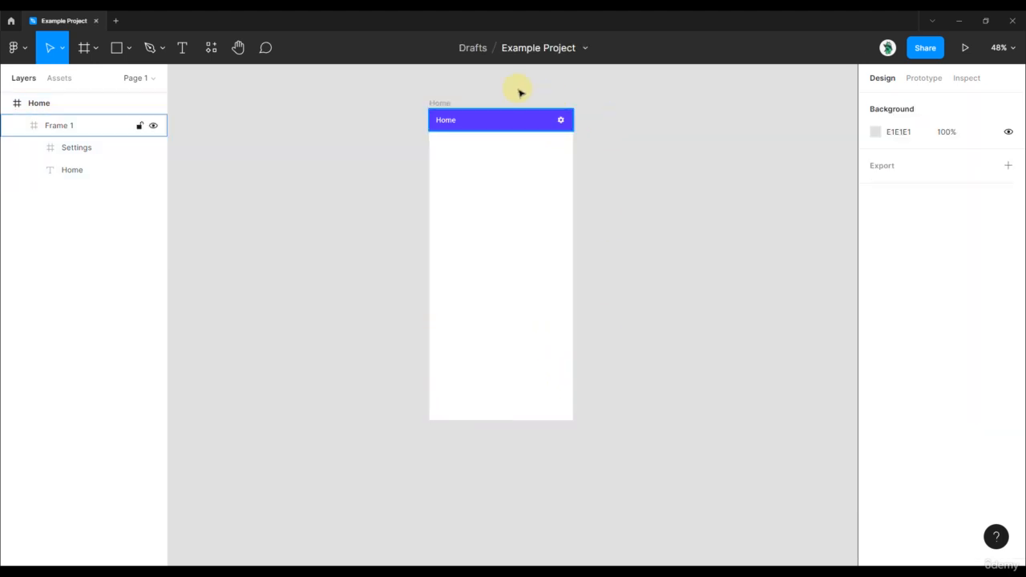
# Step: Compare the constraints of the header frame with those of the Settings icon inside it
pyautogui.scroll(5, 497, 88)
pyautogui.scroll(2, 478, 116)
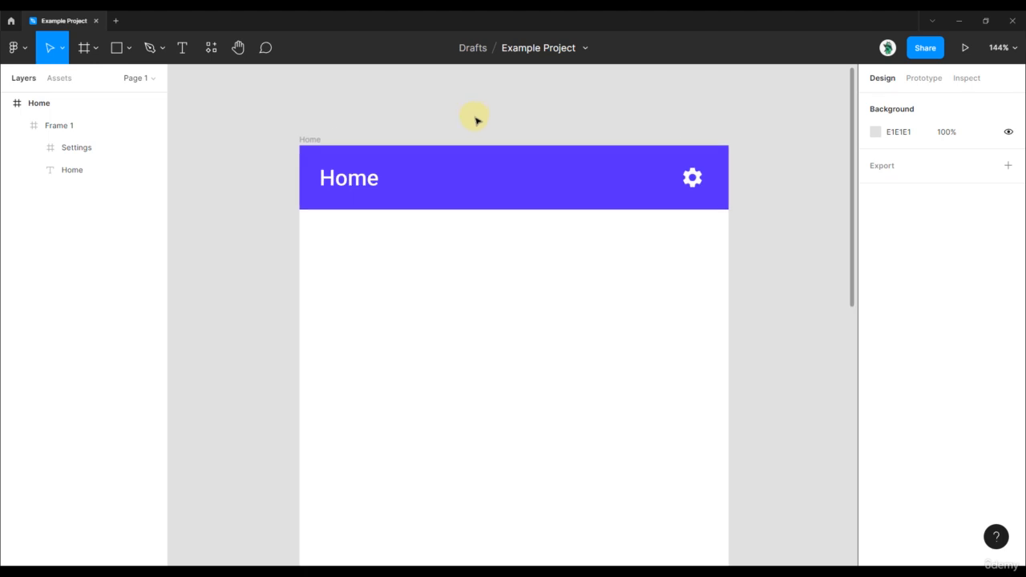
pyautogui.click(502, 184)
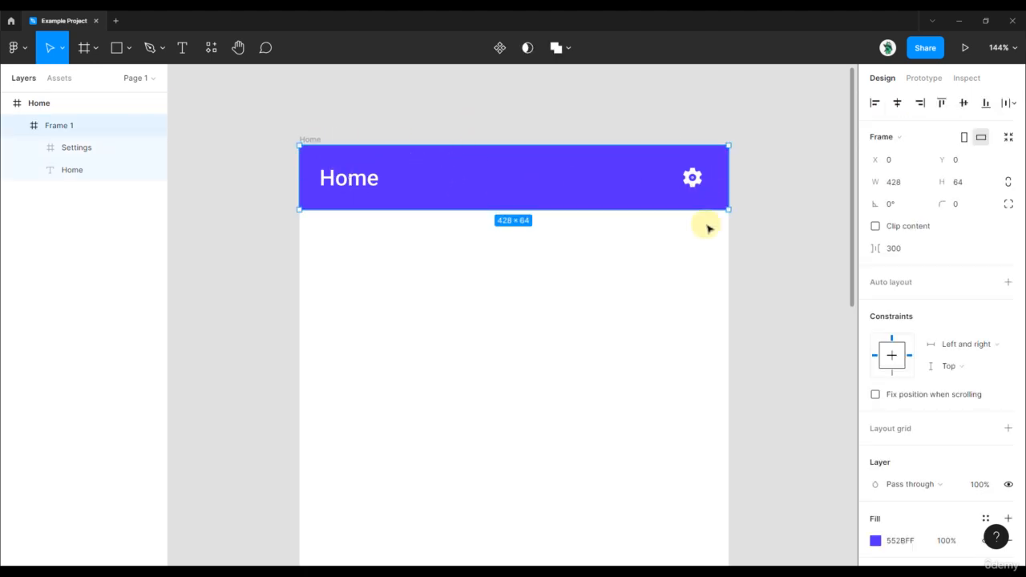
pyautogui.click(695, 179)
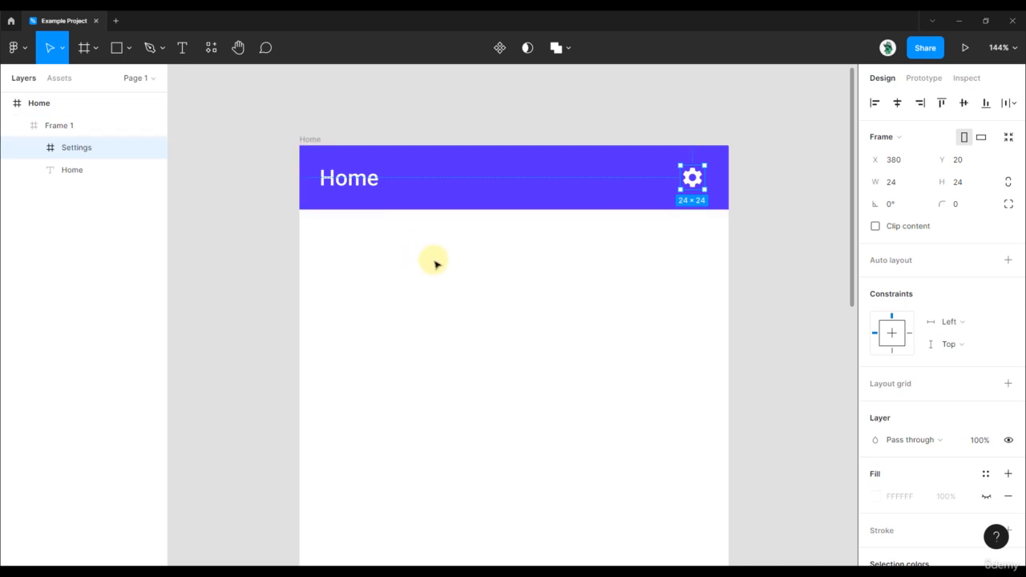
pyautogui.click(476, 193)
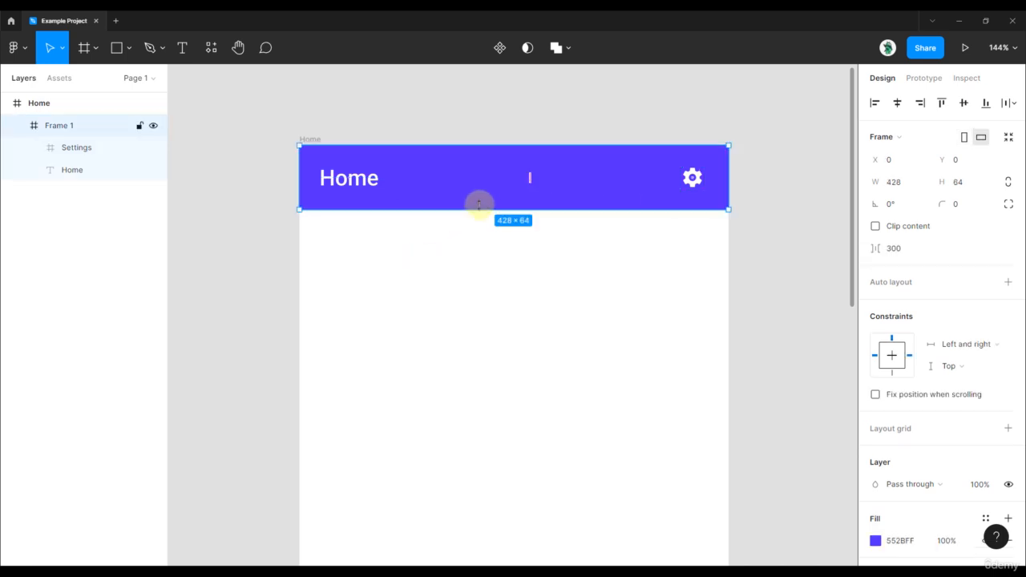
# Step: Try moving the header frame down to Y 39 and check the Settings icon's position and constraints within it
pyautogui.moveTo(499, 190); pyautogui.dragTo(490, 230)
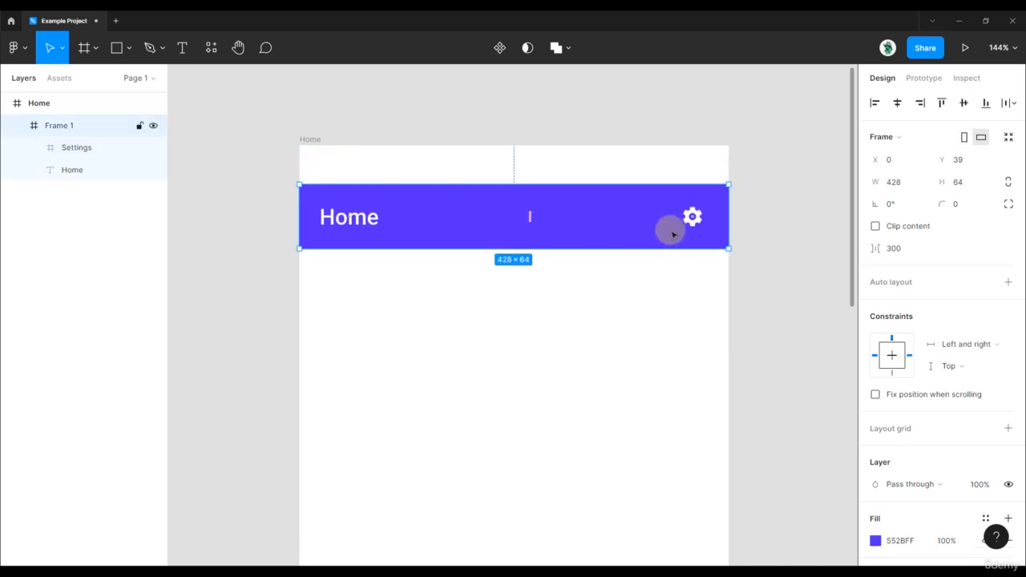
pyautogui.click(693, 214)
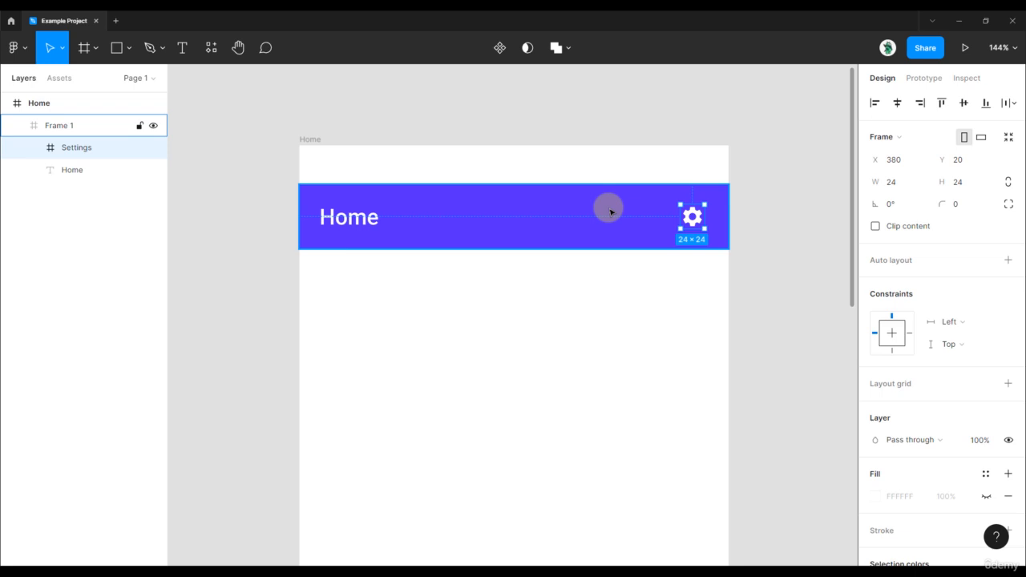
pyautogui.click(770, 208)
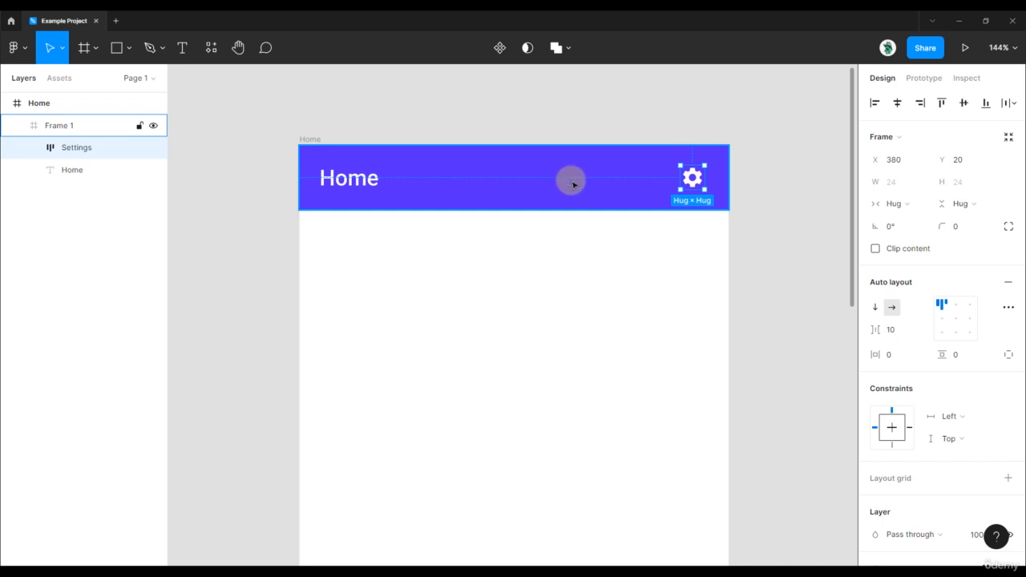
# Step: Apply auto layout to the header frame and check which layout options the Settings icon offers inside it
pyautogui.click(627, 190)
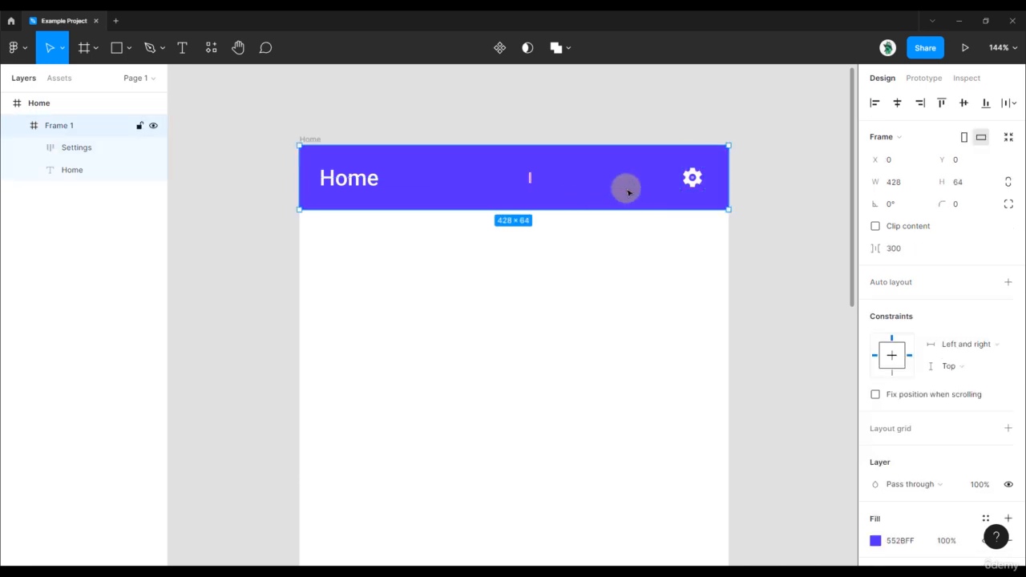
pyautogui.click(1008, 283)
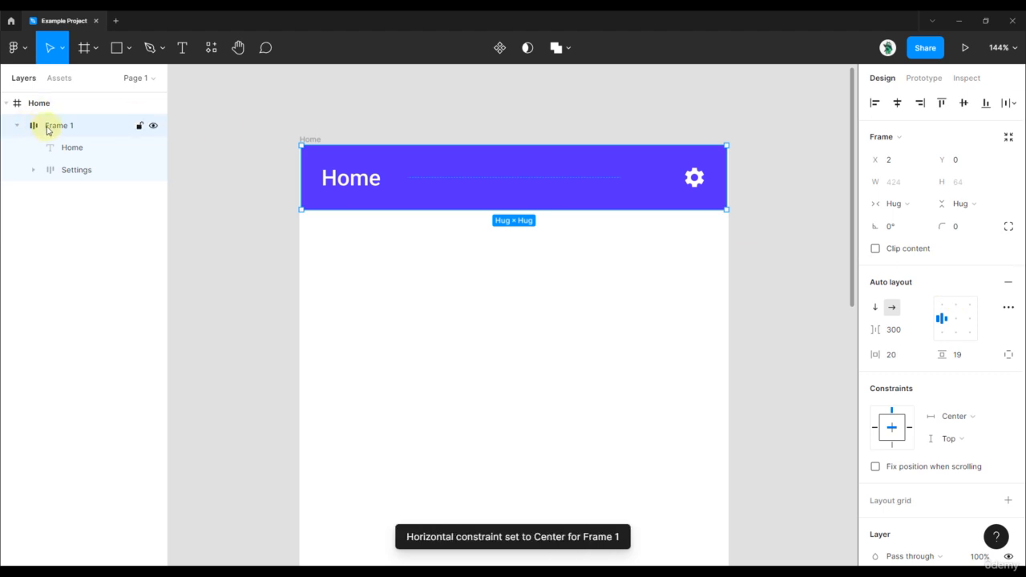
pyautogui.click(688, 180)
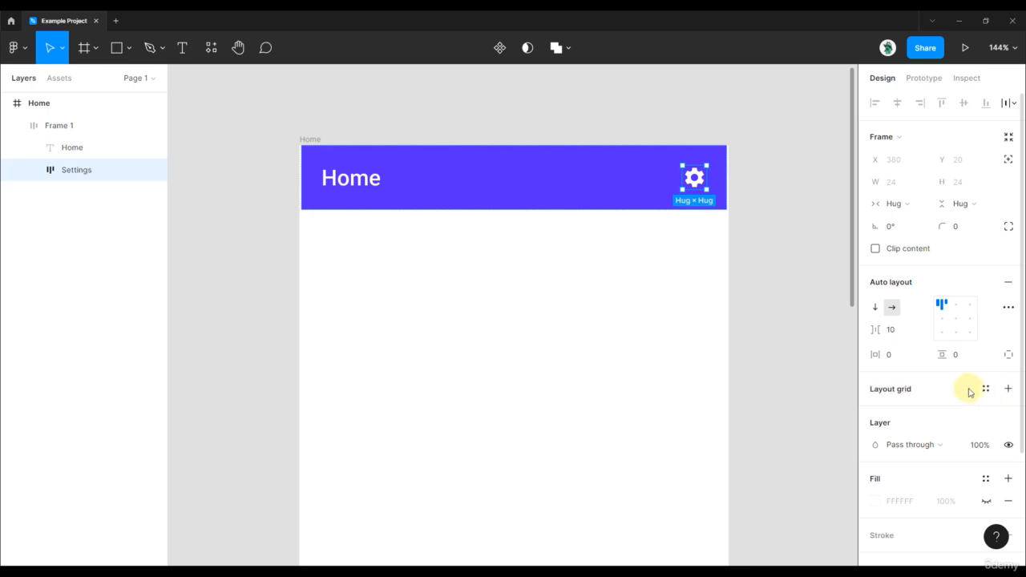
# Step: Remove auto layout from the header frame and the Settings icon, and set the icon's horizontal constraint to Right
pyautogui.click(539, 175)
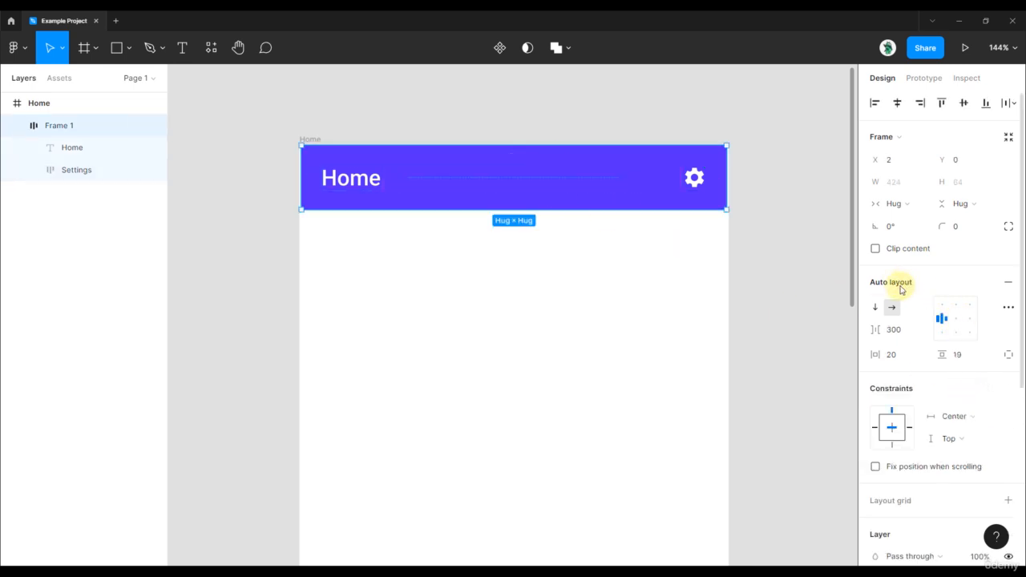
pyautogui.click(1008, 283)
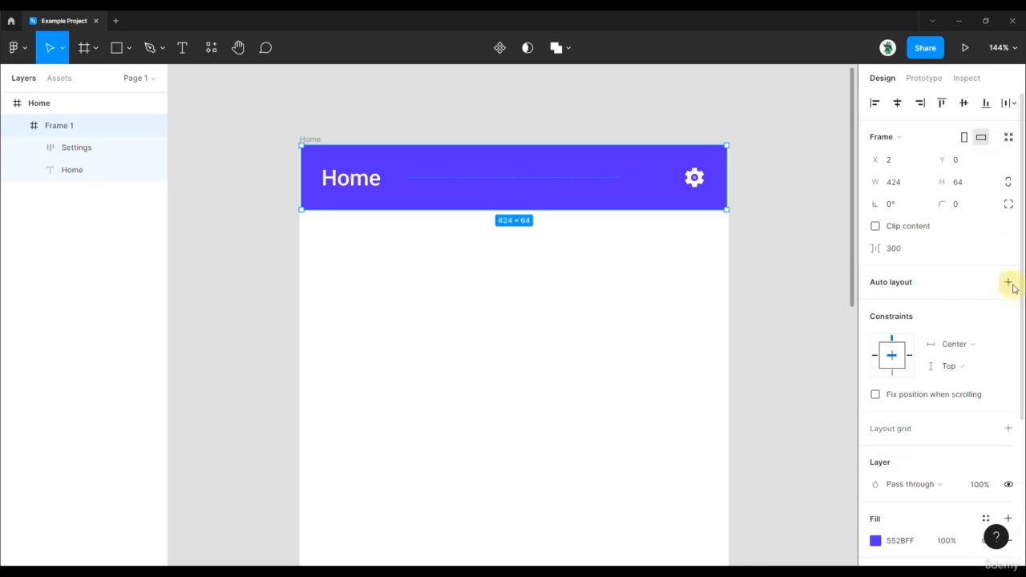
pyautogui.click(698, 177)
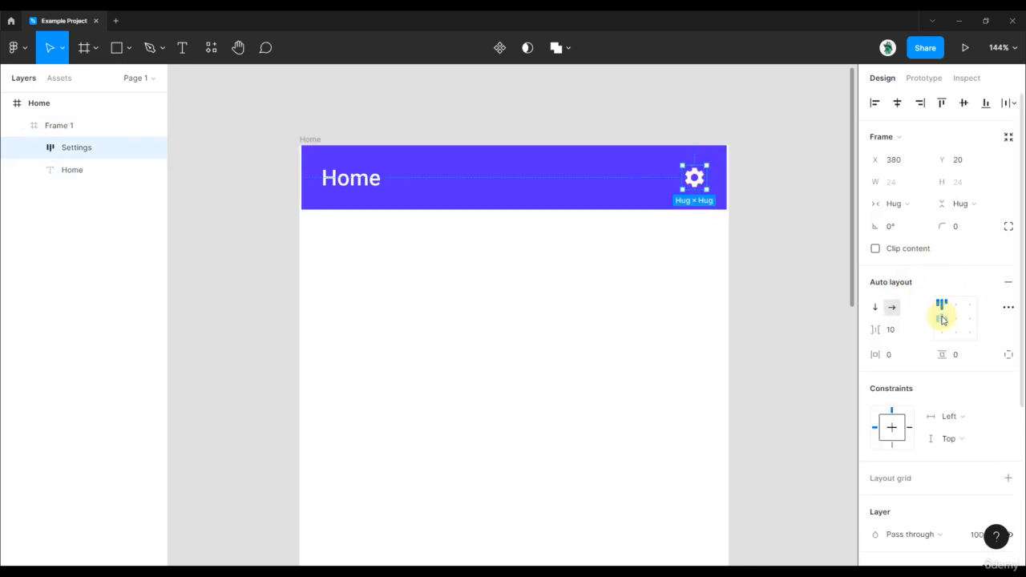
pyautogui.click(1007, 284)
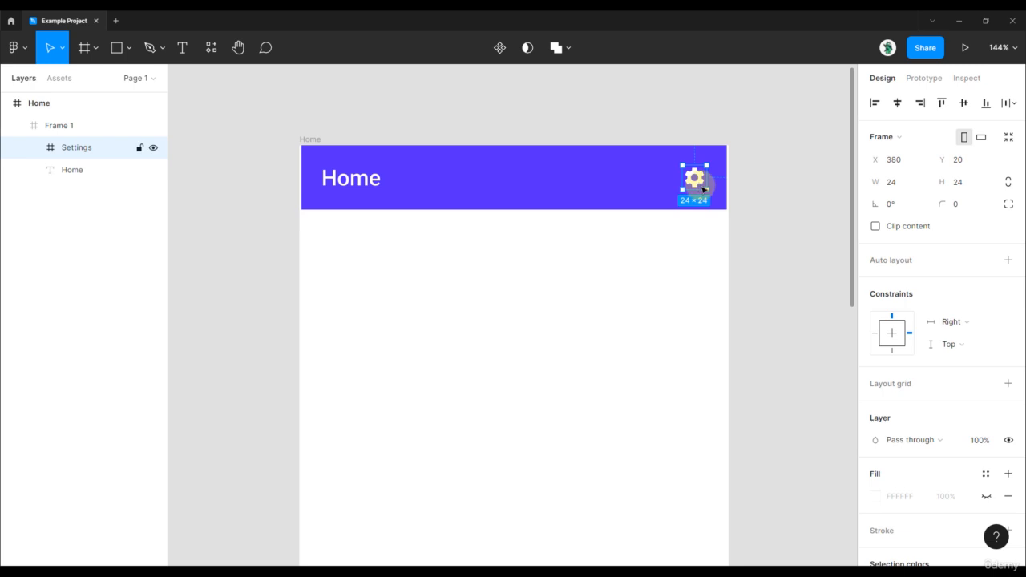
# Step: Try enlarging the Home frame in both directions to test how the header follows, and undo the enlargement
pyautogui.scroll(-3, 561, 144)
pyautogui.click(551, 128)
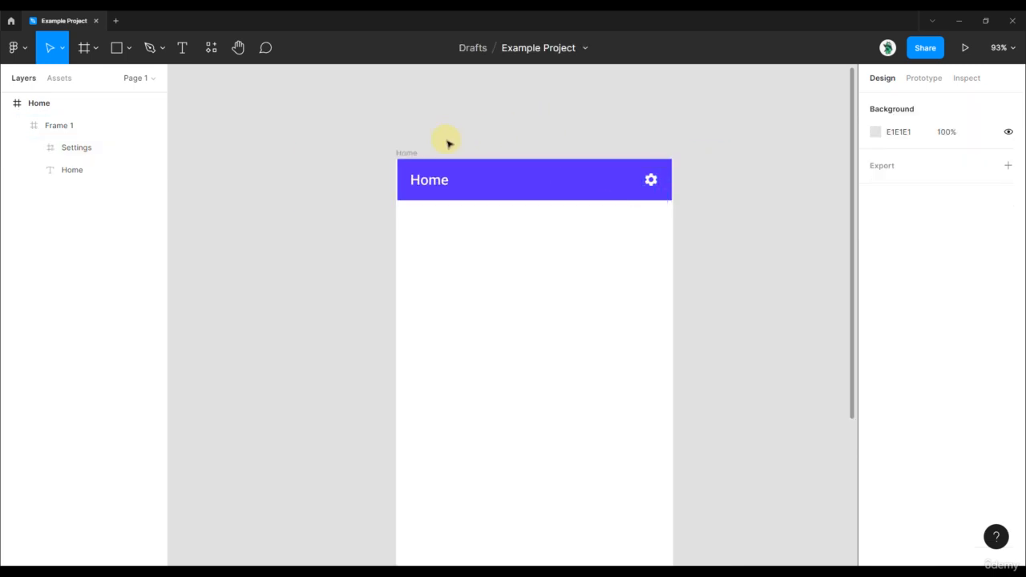
pyautogui.click(406, 152)
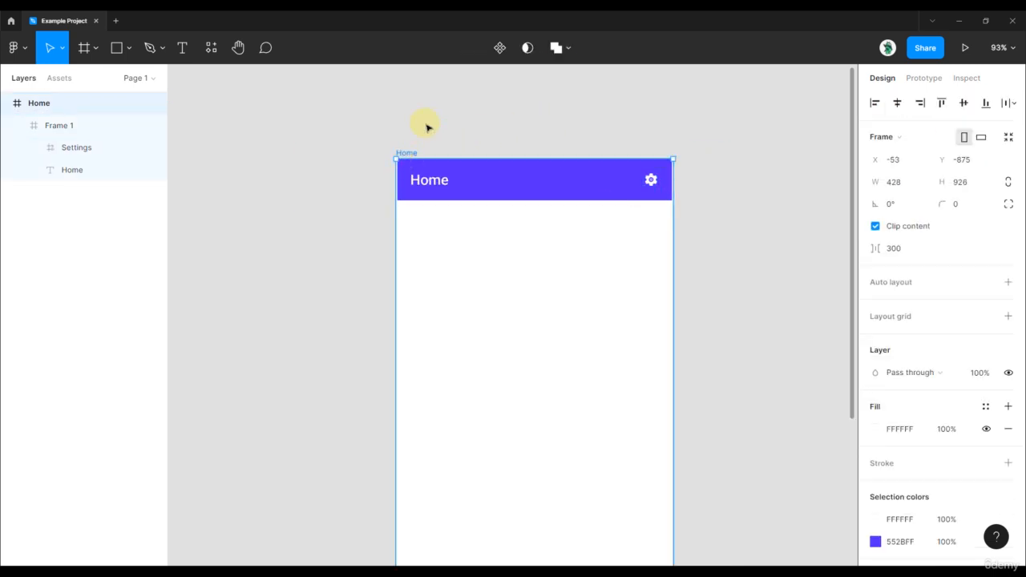
pyautogui.scroll(-1, 426, 126)
pyautogui.click(424, 126)
pyautogui.click(419, 147)
pyautogui.scroll(-3, 465, 154)
pyautogui.moveTo(597, 284); pyautogui.dragTo(553, 268)
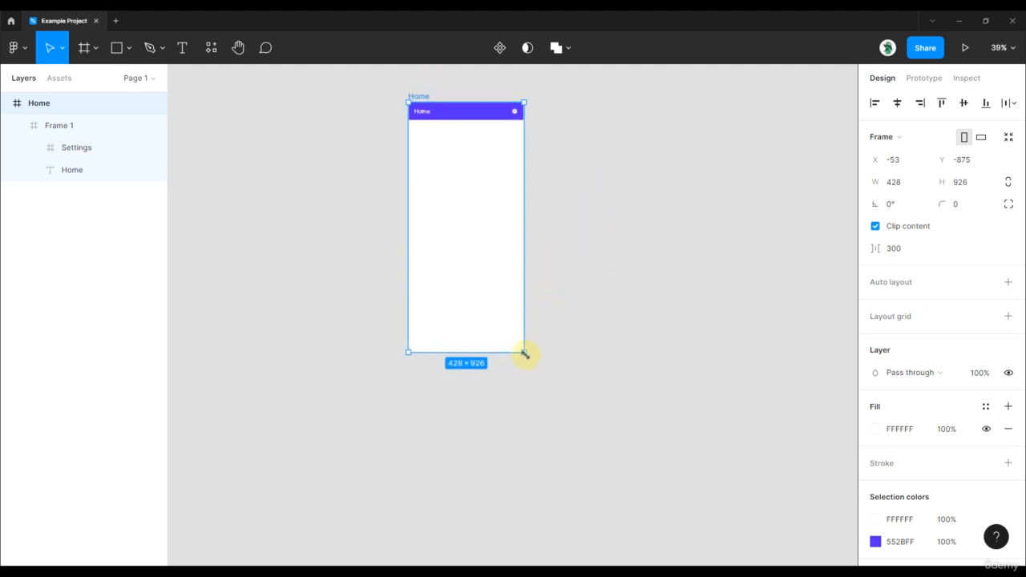
pyautogui.moveTo(525, 354); pyautogui.dragTo(605, 421)
pyautogui.hotkey('ctrl', 'z')
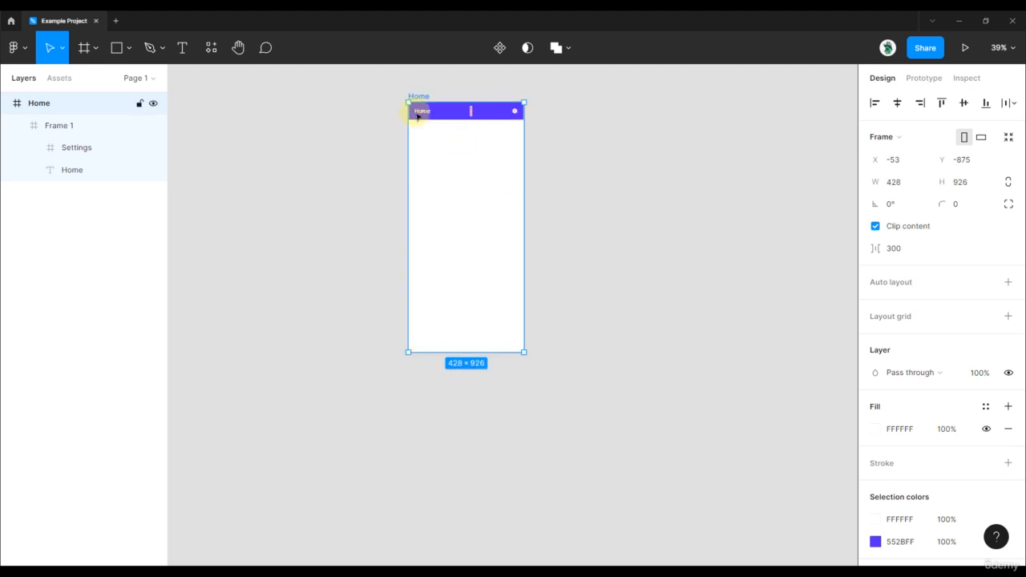
# Step: Set the horizontal constraint of the purple header frame to Left and right
pyautogui.click(417, 116)
pyautogui.scroll(3, 417, 116)
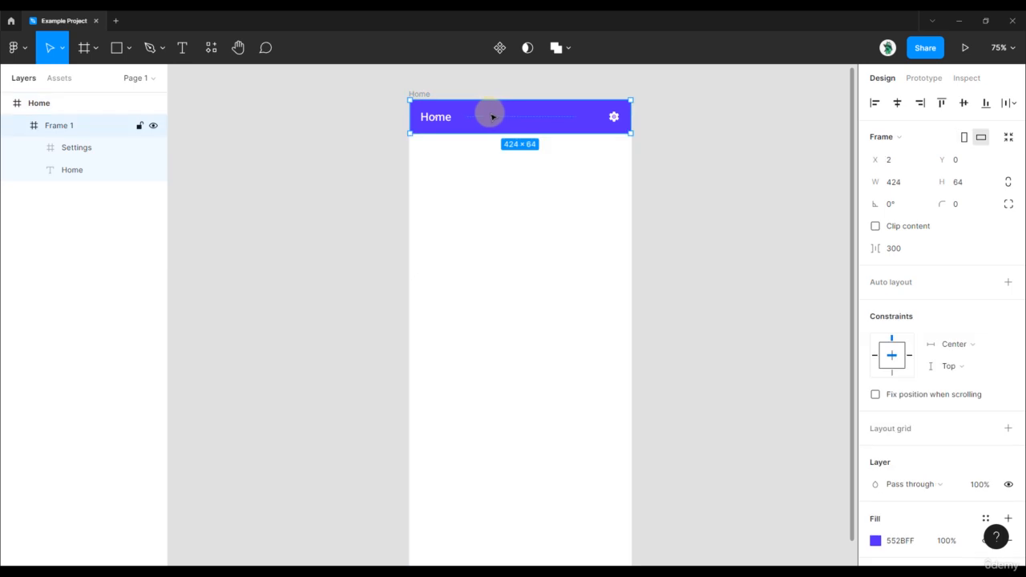
pyautogui.scroll(3, 474, 99)
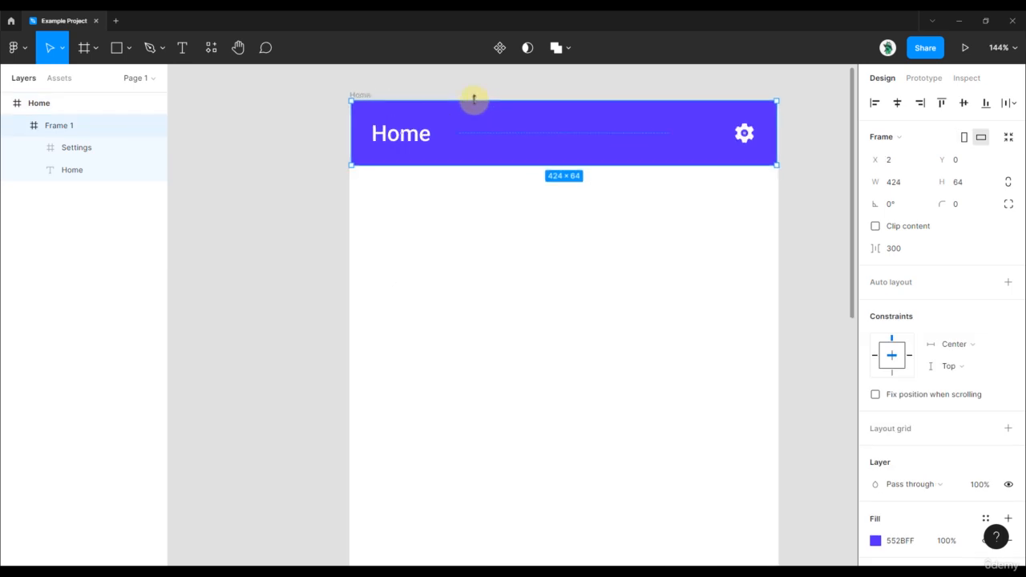
pyautogui.click(875, 358)
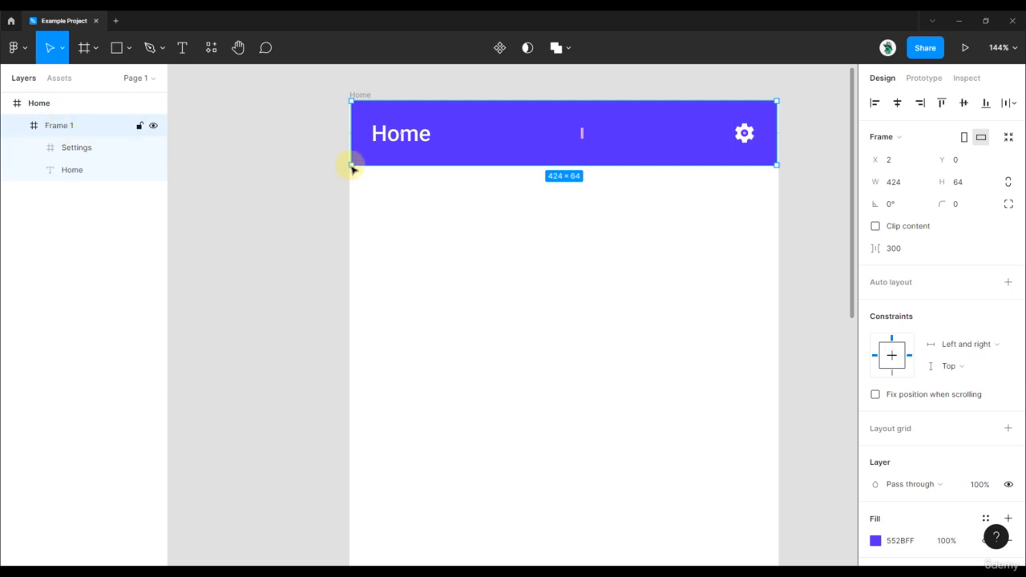
# Step: Move the header frame to X 0 and widen it to span the full width of the Home frame
pyautogui.click(320, 190)
pyautogui.click(453, 140)
pyautogui.moveTo(502, 134); pyautogui.dragTo(498, 134)
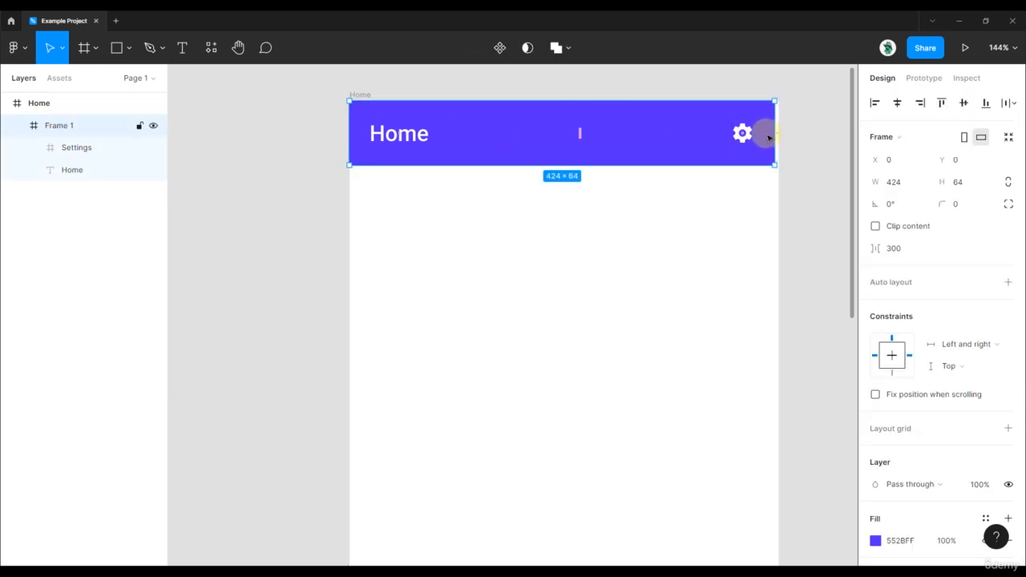
pyautogui.moveTo(775, 133); pyautogui.dragTo(779, 134)
pyautogui.click(797, 134)
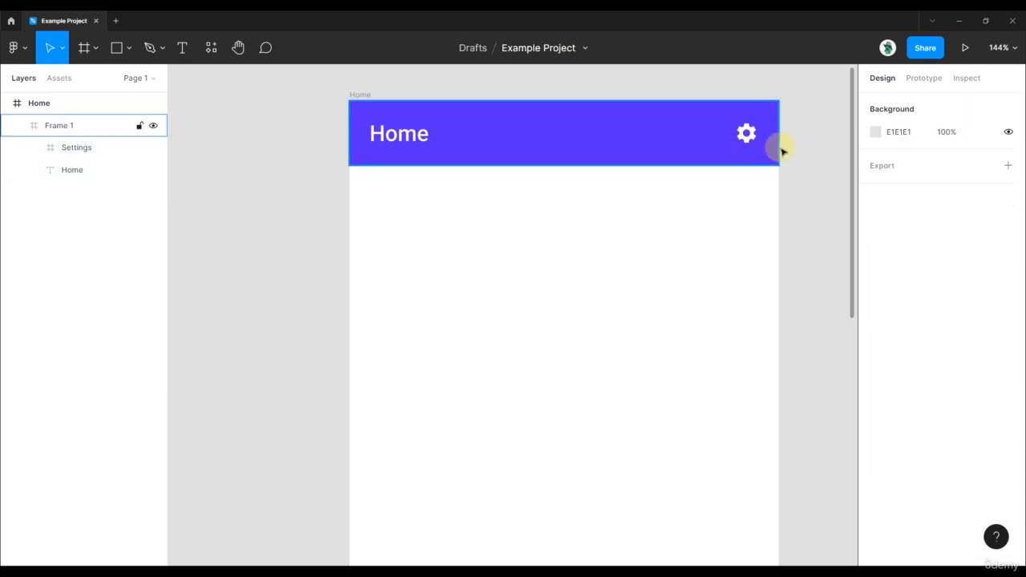
# Step: Try resizing the Home frame to 622 × 1346 to test the header's Left and right constraint, and undo the resize
pyautogui.scroll(-5, 774, 144)
pyautogui.click(476, 102)
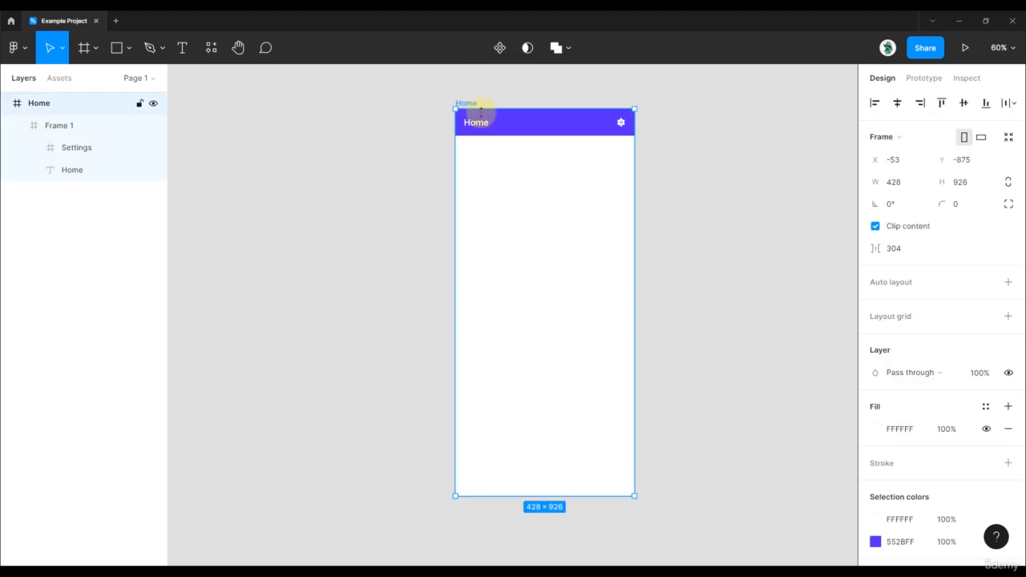
pyautogui.scroll(-3, 480, 108)
pyautogui.hscroll(2, 641, 280)
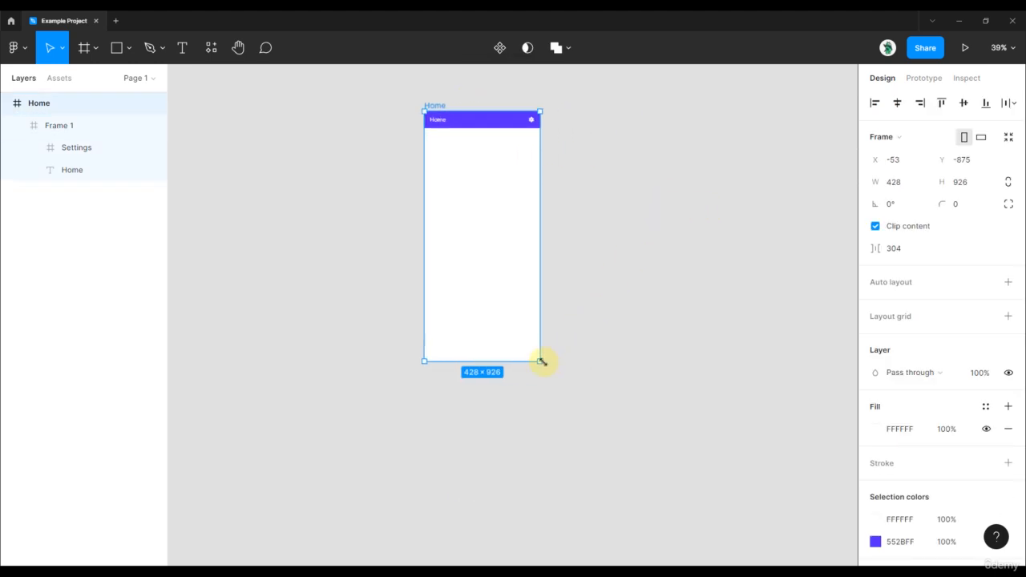
pyautogui.moveTo(541, 361); pyautogui.dragTo(592, 381)
pyautogui.scroll(1, 458, 152)
pyautogui.click(695, 177)
pyautogui.hotkey('ctrl', 'z')
pyautogui.hotkey('ctrl', 'z')
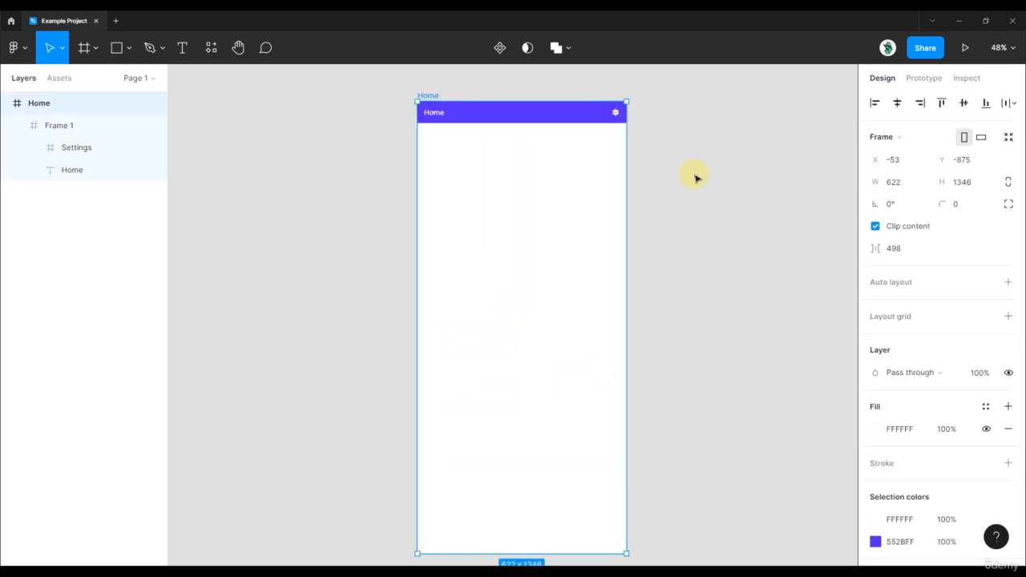
pyautogui.scroll(2, 461, 120)
pyautogui.scroll(1, 530, 149)
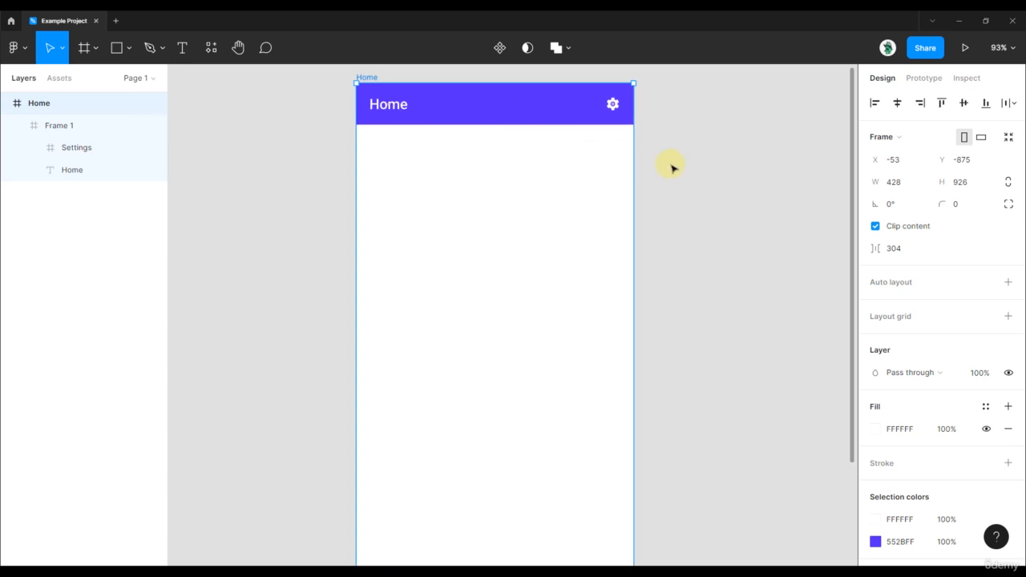
pyautogui.click(673, 166)
pyautogui.moveTo(676, 161); pyautogui.dragTo(681, 214)
pyautogui.hscroll(-2, 683, 216)
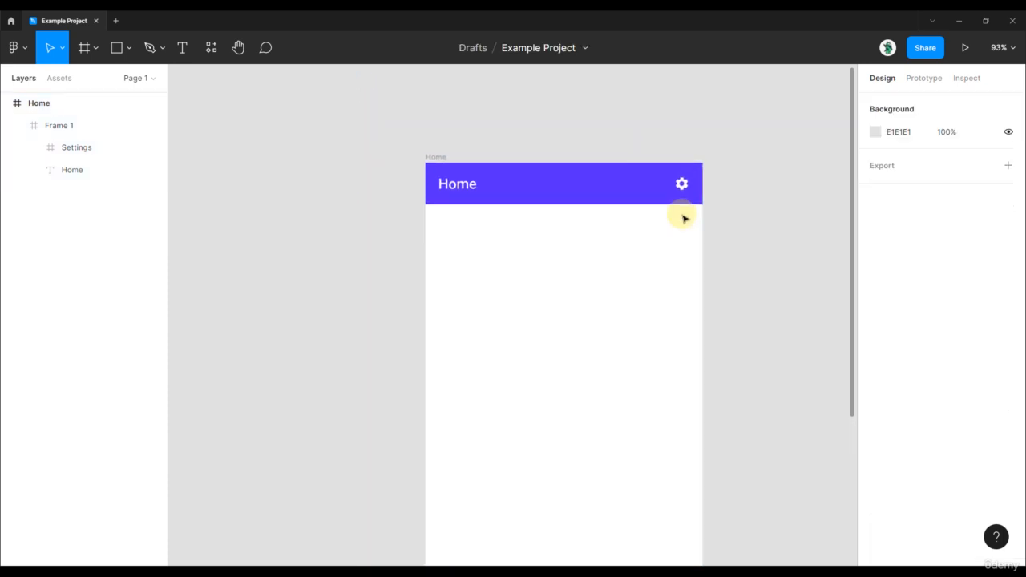
pyautogui.hscroll(6, 683, 217)
pyautogui.hscroll(-4, 683, 216)
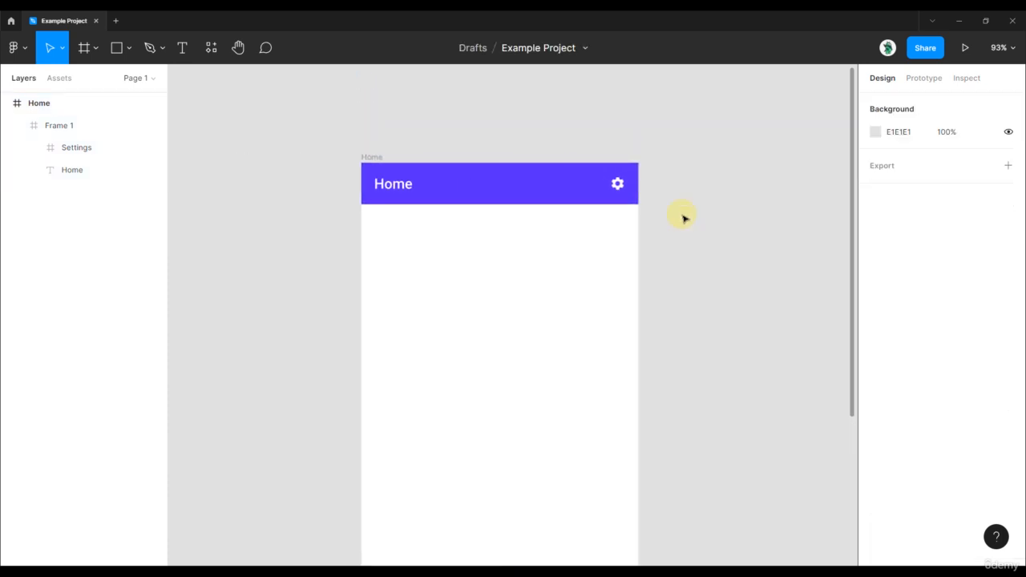